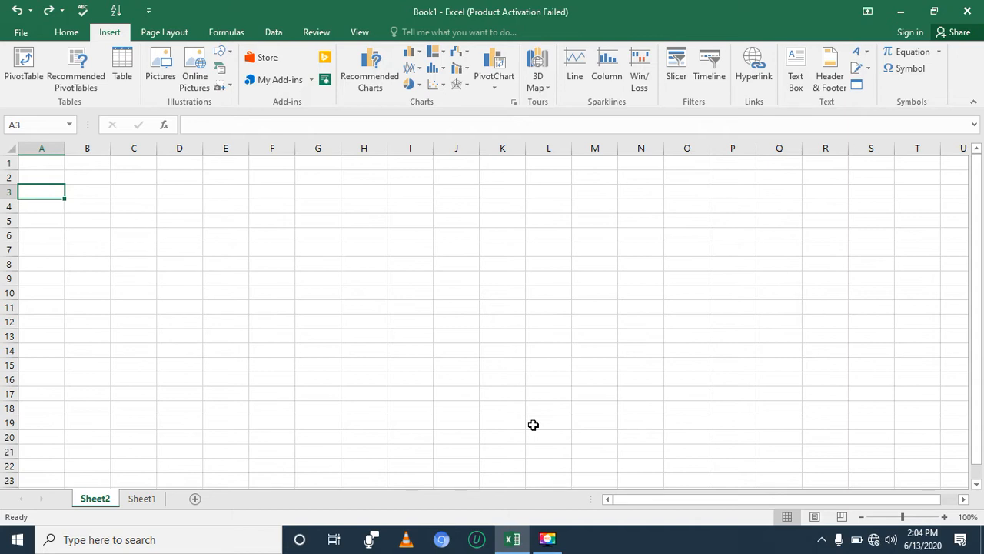
# Rename the Sheet2 worksheet as "Insert table"
pyautogui.click(69, 32)
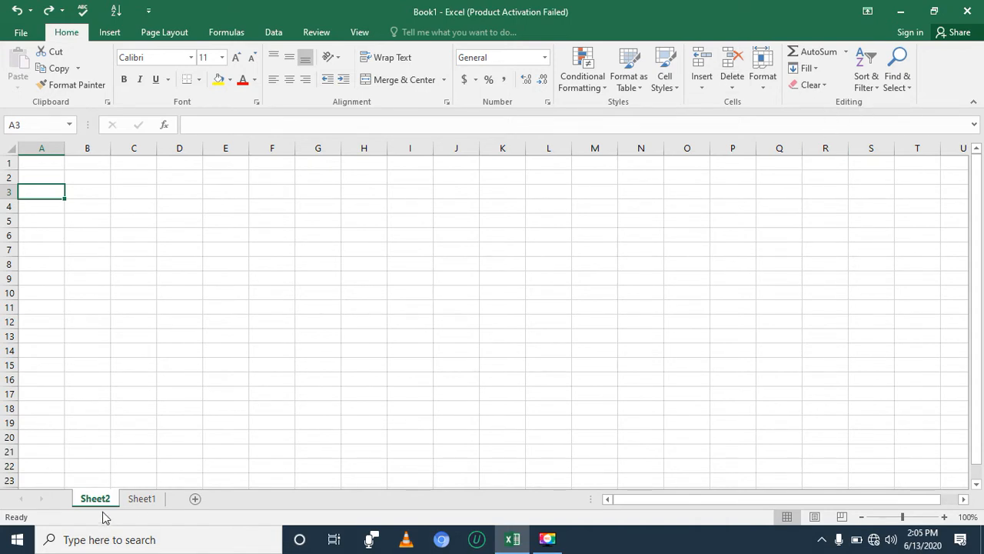
pyautogui.click(909, 94)
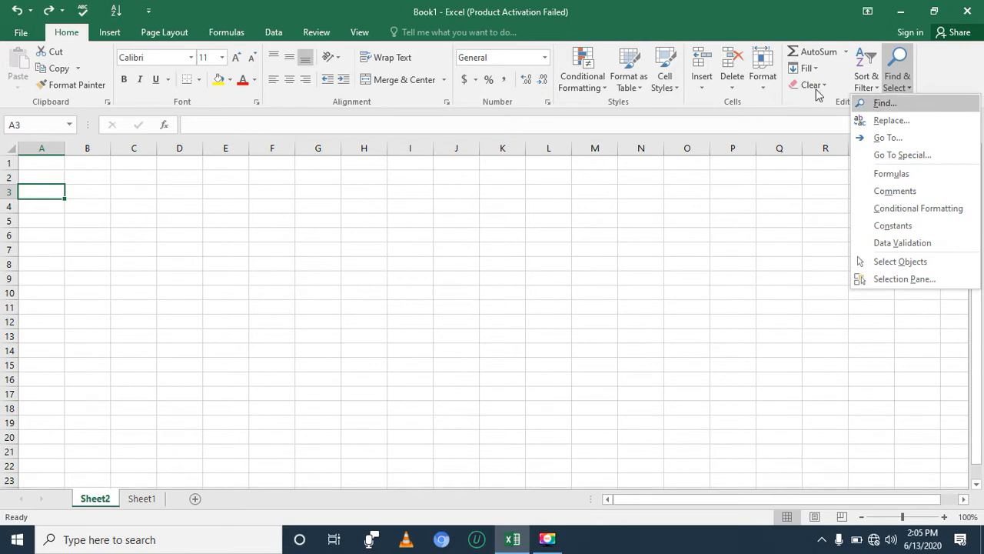
pyautogui.click(766, 93)
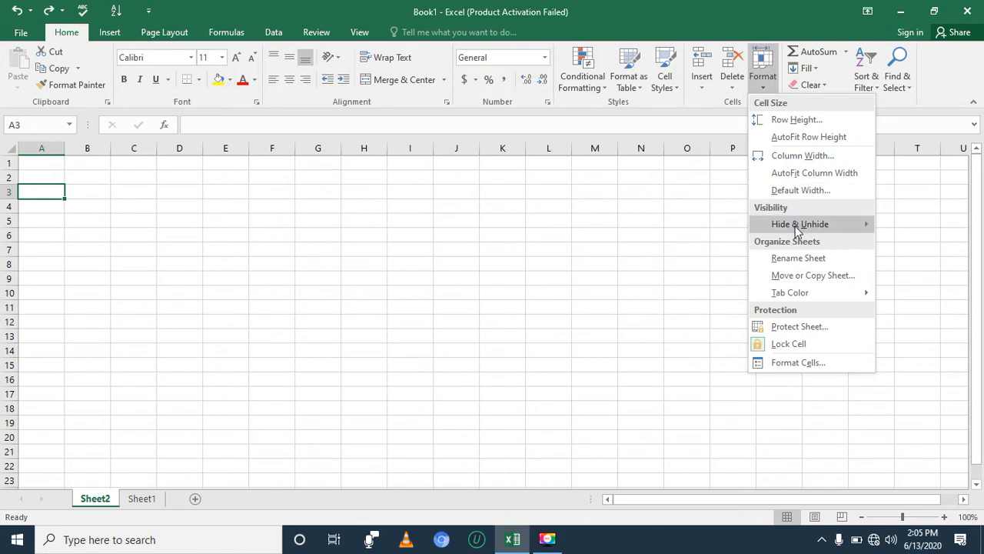
pyautogui.moveTo(787, 233)
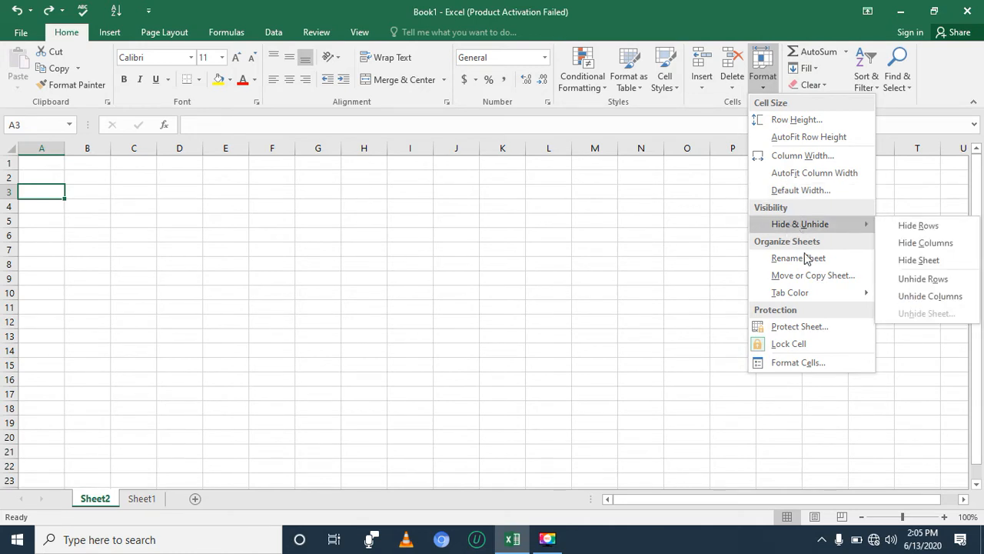
pyautogui.click(800, 258)
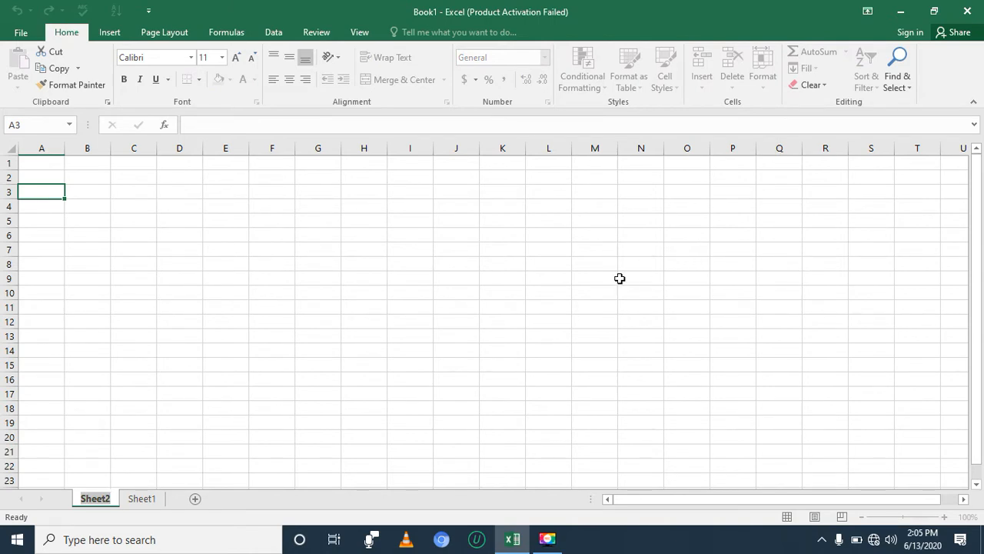
pyautogui.press('BackSpace')
pyautogui.write('Ins')
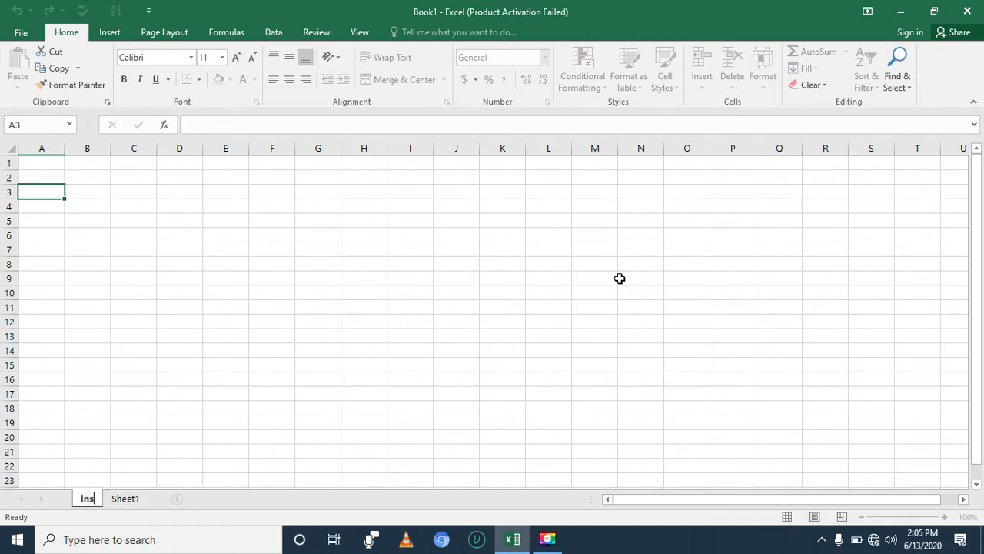
pyautogui.write('ert t')
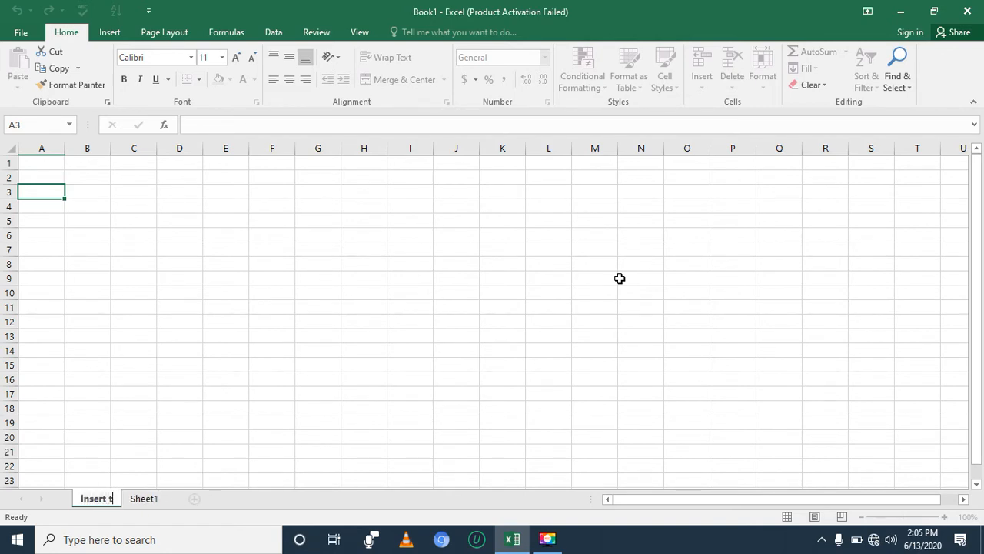
pyautogui.write('able')
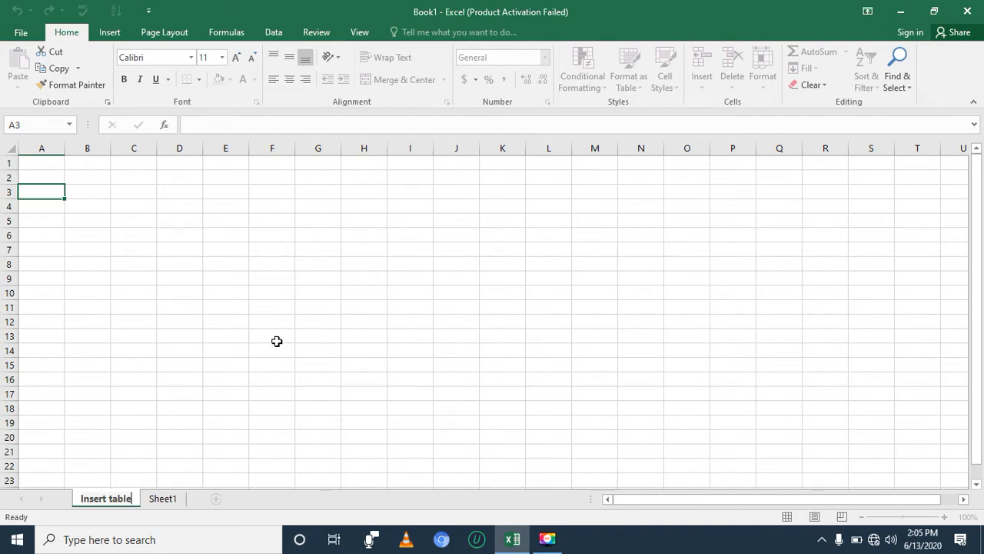
pyautogui.click(154, 407)
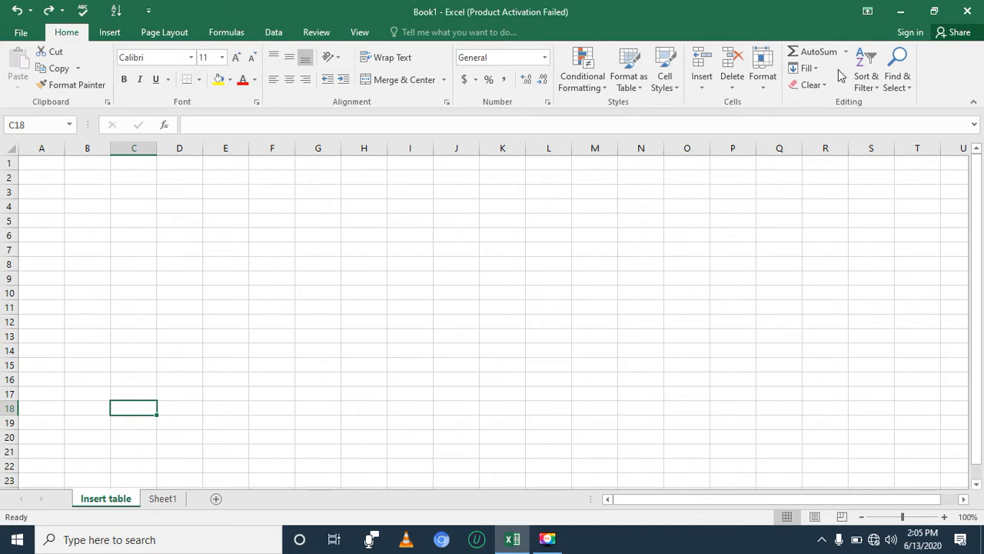
# Set the height of row 18 to 17
pyautogui.click(770, 83)
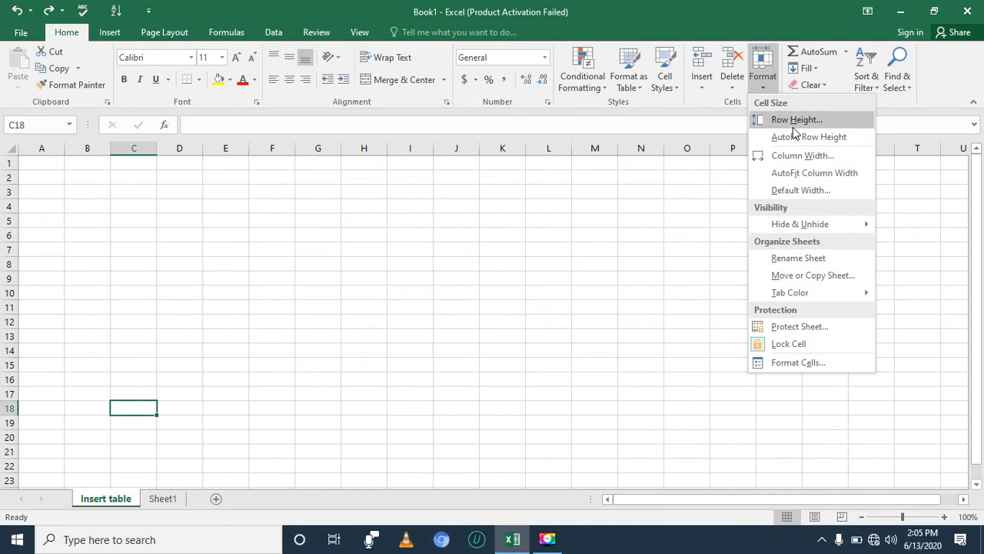
pyautogui.click(795, 125)
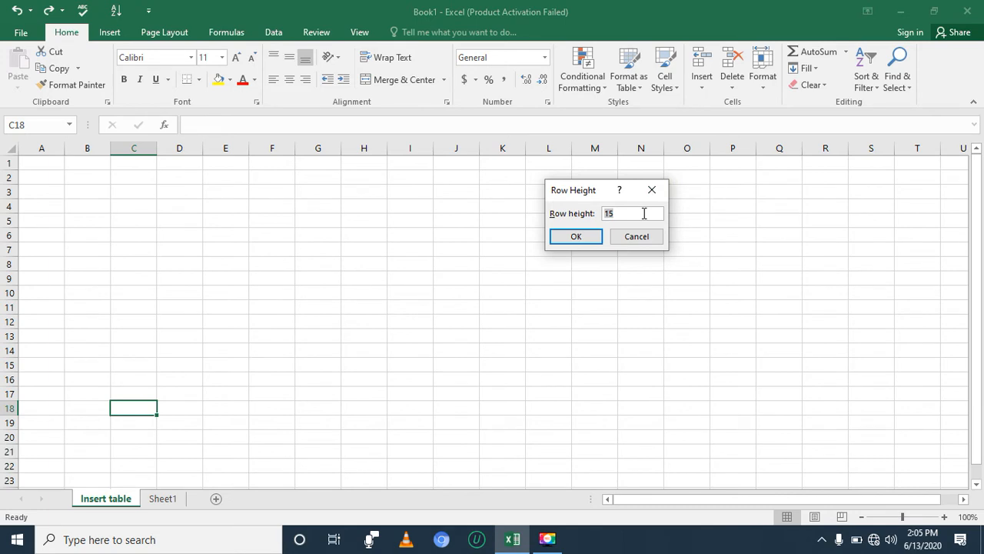
pyautogui.press('BackSpace')
pyautogui.write('17')
pyautogui.click(598, 240)
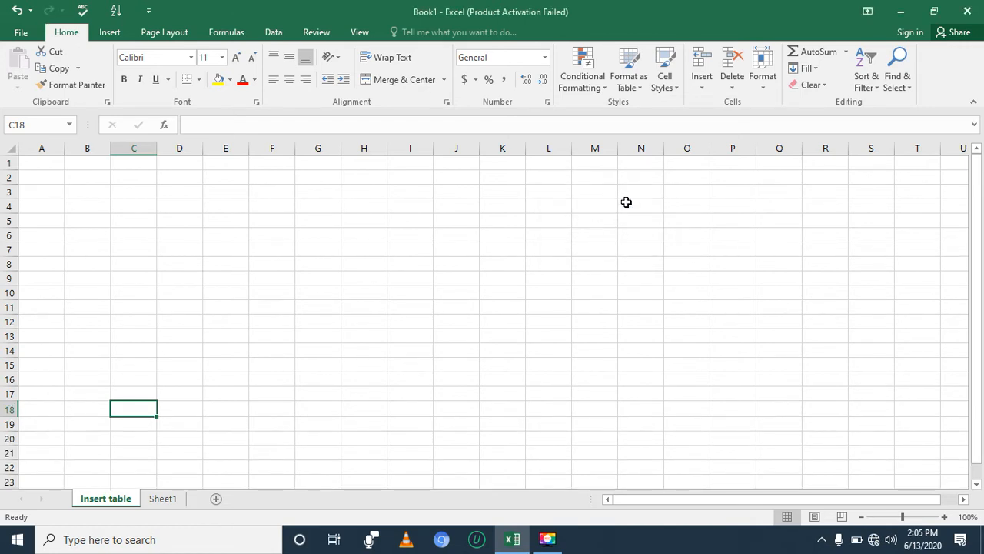
# Set the width of column C to 9
pyautogui.click(762, 85)
pyautogui.moveTo(769, 224)
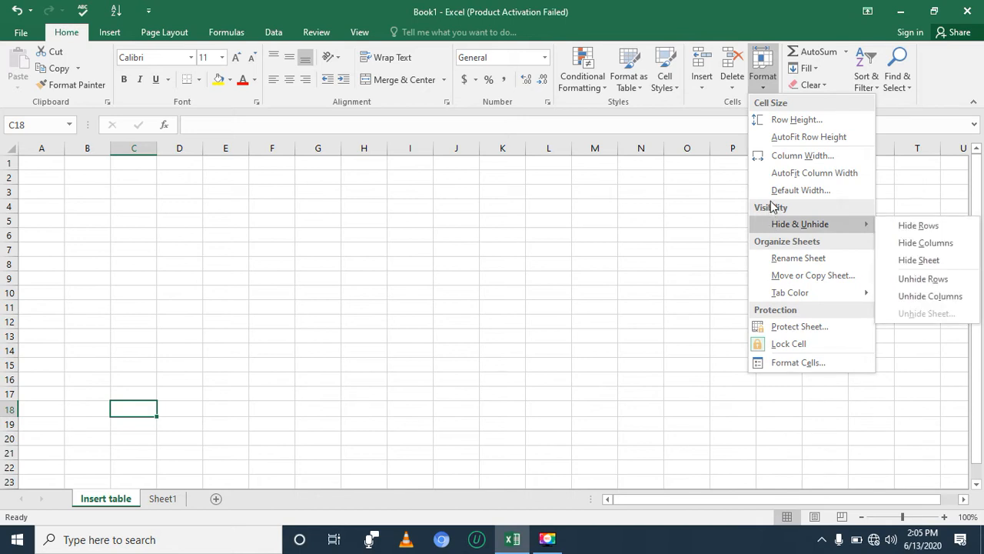
pyautogui.click(800, 159)
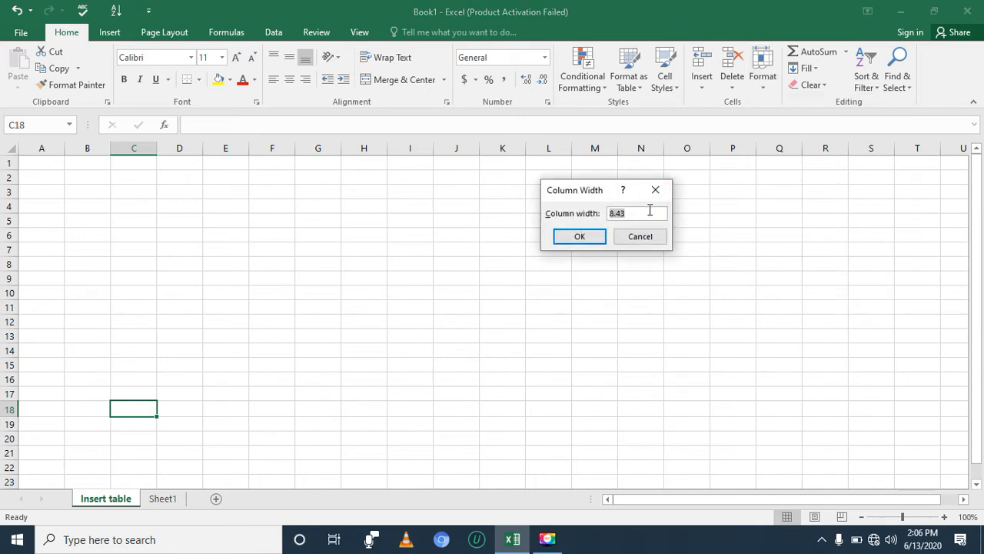
pyautogui.write('9')
pyautogui.click(597, 236)
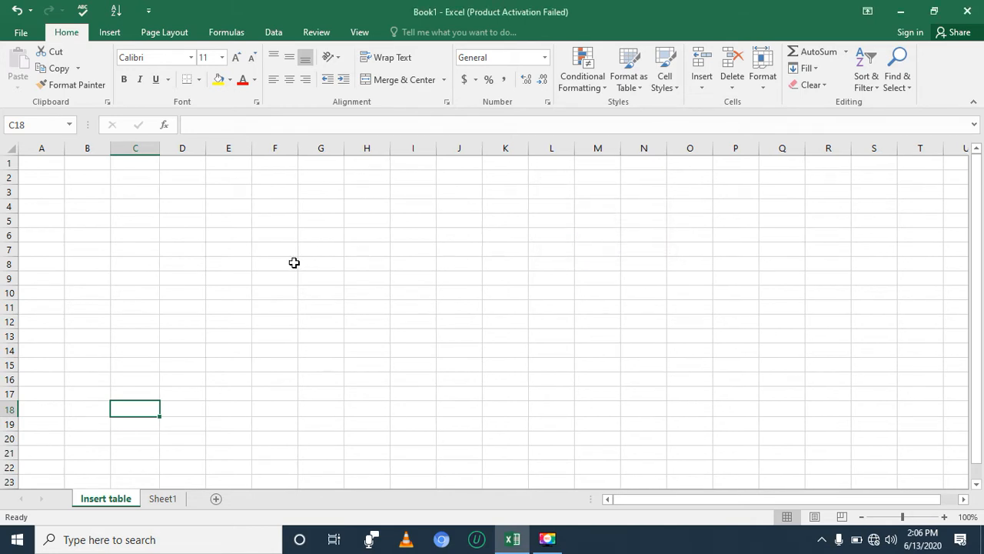
# Create a table without existing headers, using =$A$1 as its data range
pyautogui.click(93, 240)
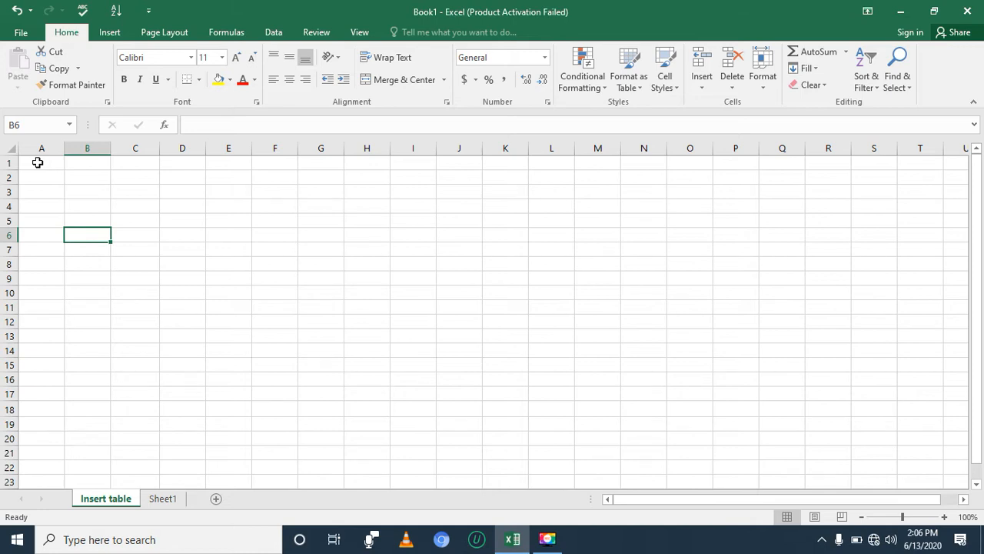
pyautogui.click(110, 33)
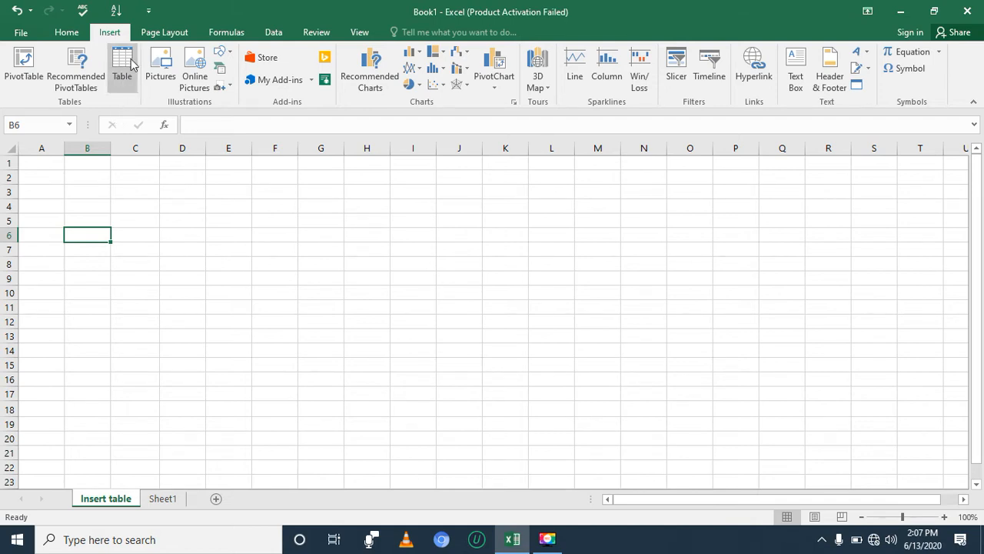
pyautogui.click(124, 68)
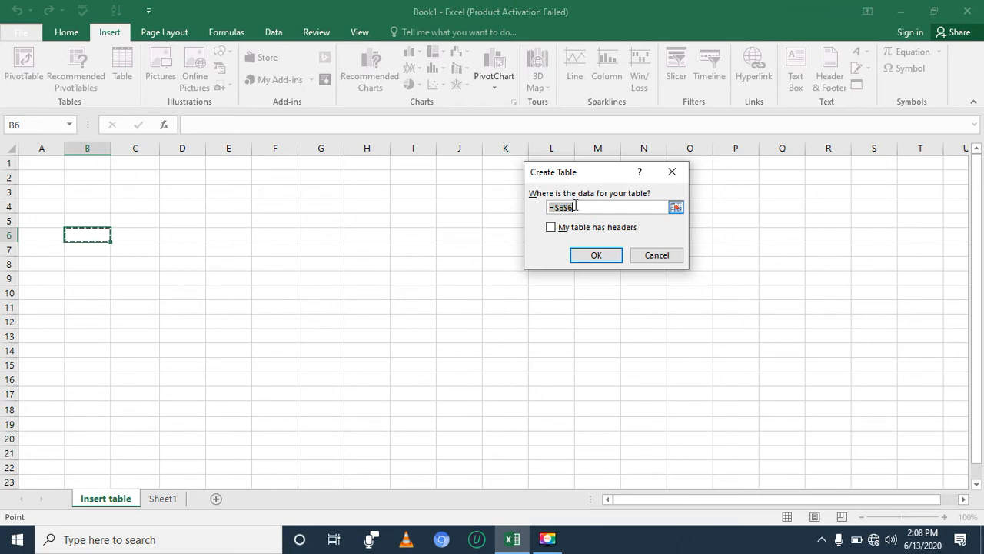
pyautogui.press('BackSpace')
pyautogui.write('=')
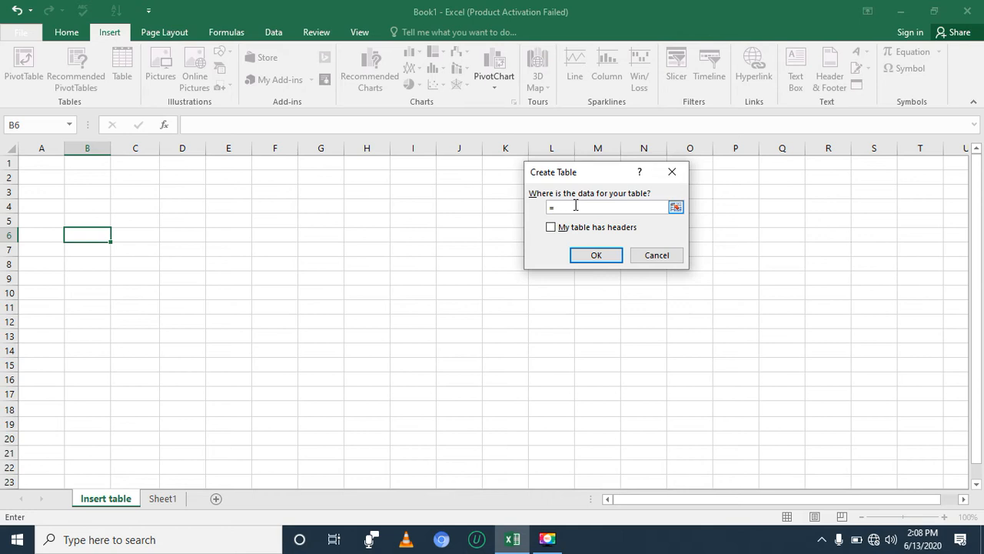
pyautogui.write('$a$1')
pyautogui.click(597, 256)
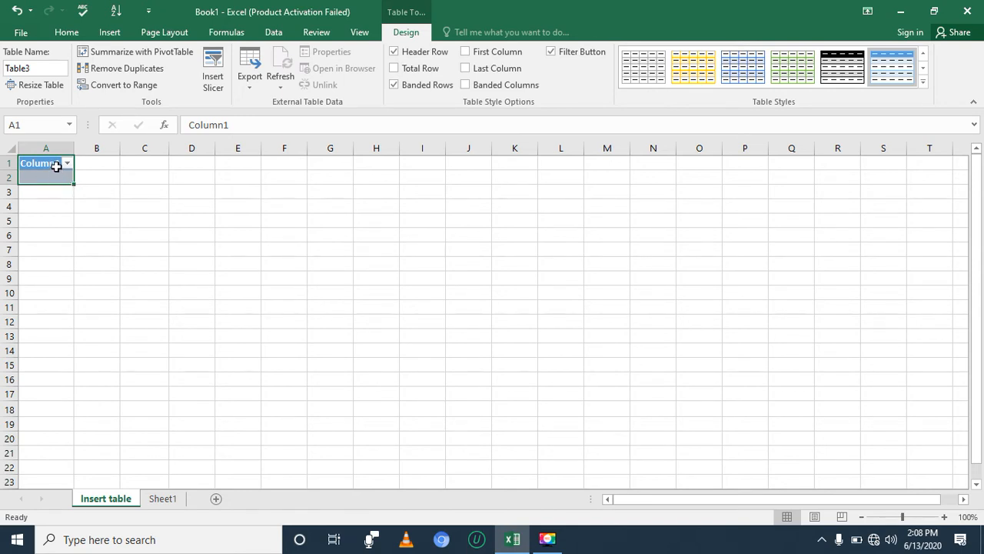
# Check the header and body cells of the single-column table, and undo its creation
pyautogui.click(54, 164)
pyautogui.click(56, 176)
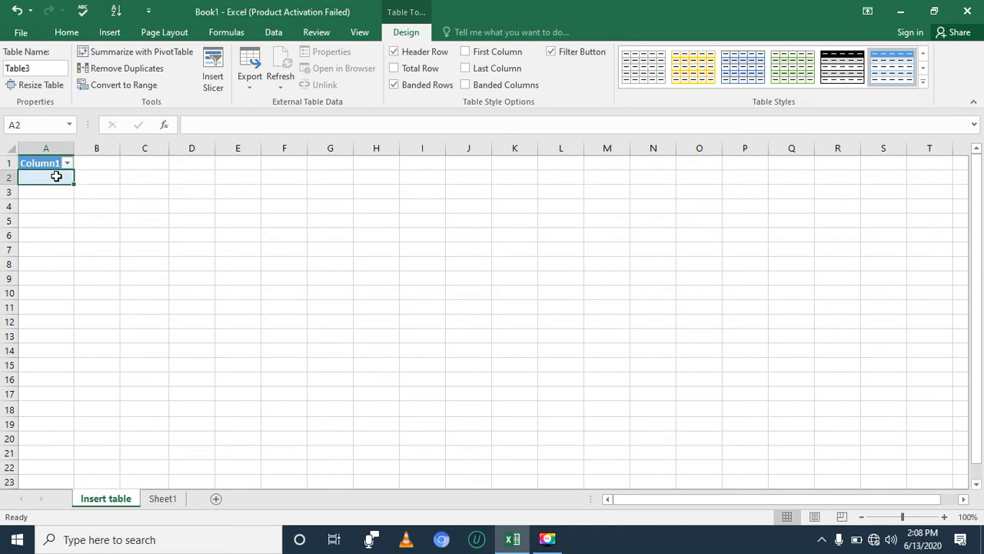
pyautogui.click(53, 162)
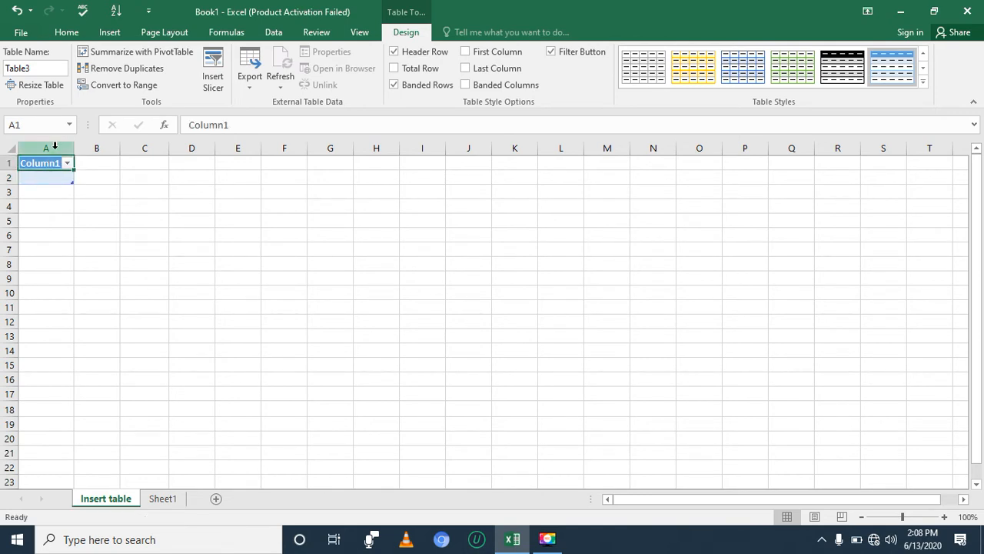
pyautogui.click(17, 10)
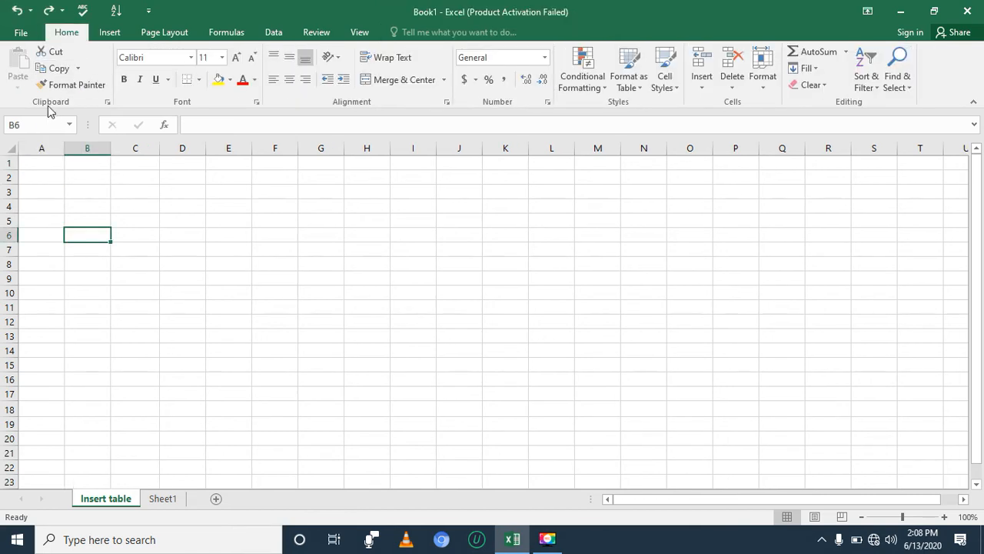
# Create a table from the range $A$1:$D$11, leaving the option that the table has headers off
pyautogui.click(109, 32)
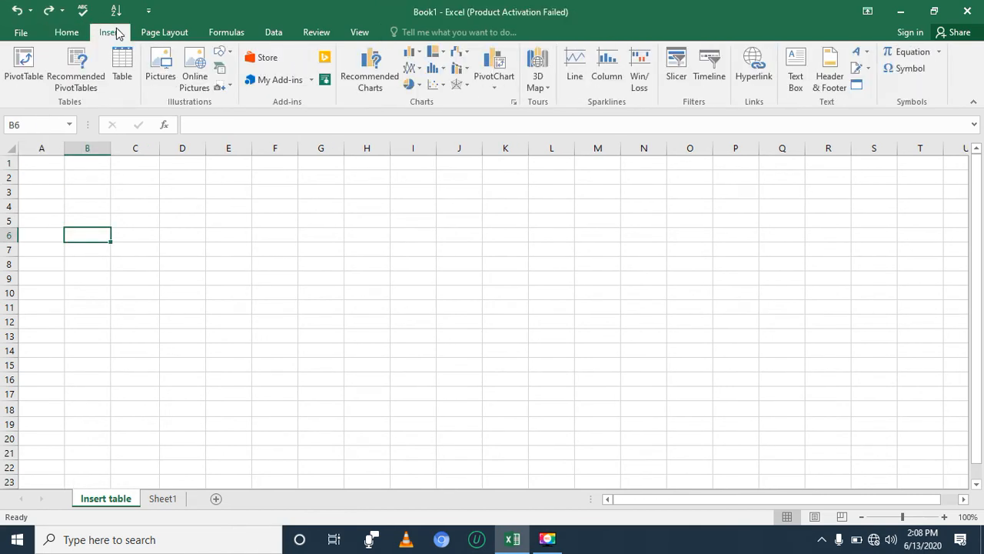
pyautogui.click(122, 78)
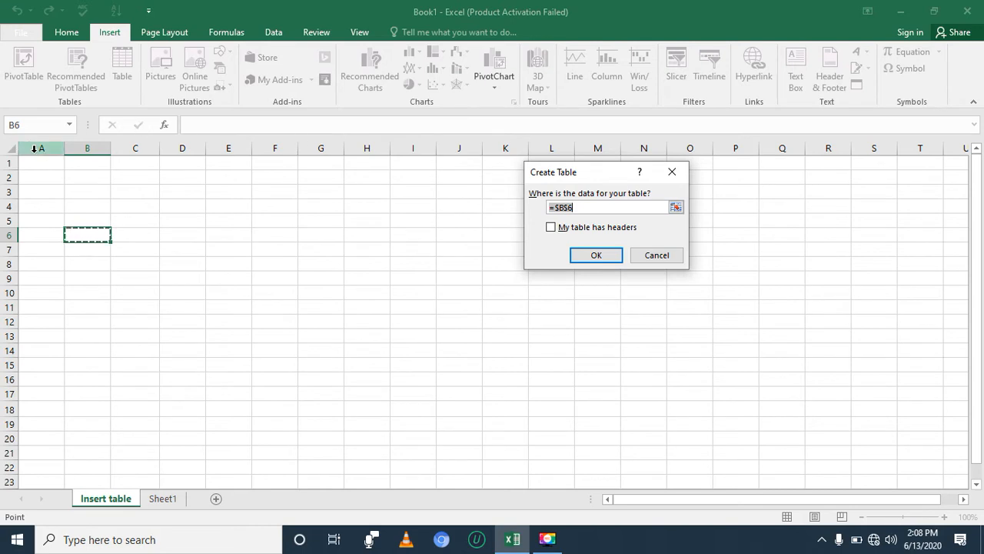
pyautogui.moveTo(35, 163); pyautogui.dragTo(169, 293)
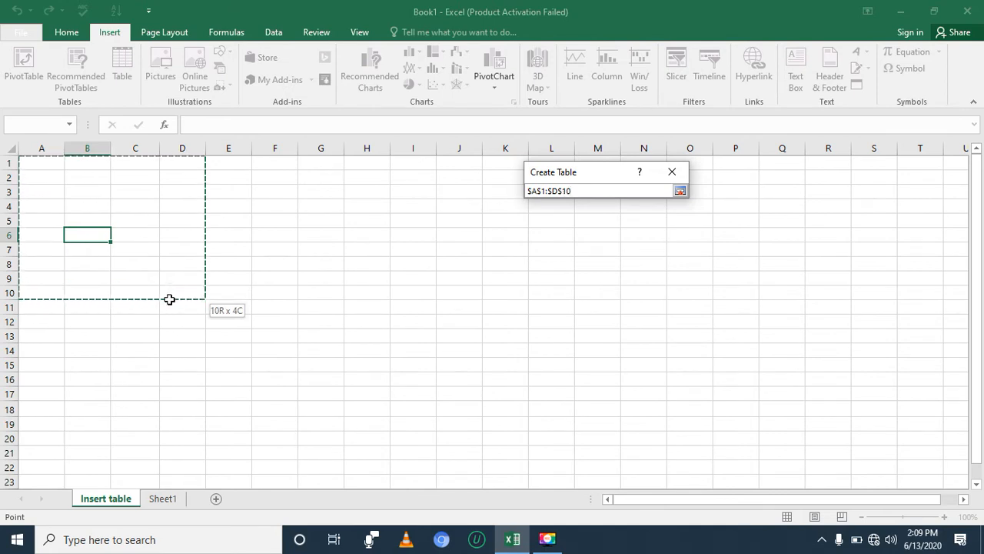
pyautogui.moveTo(169, 299); pyautogui.dragTo(169, 300)
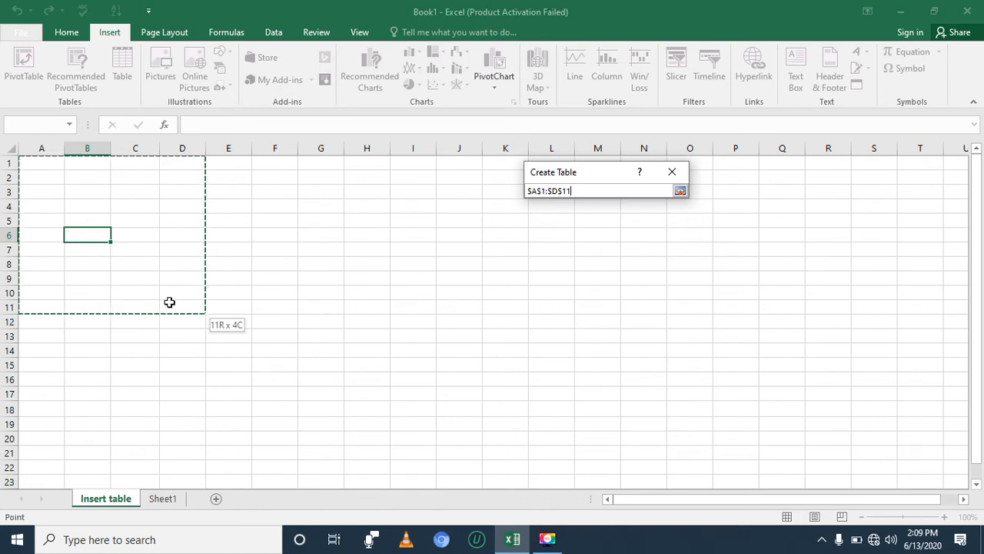
pyautogui.moveTo(170, 302); pyautogui.dragTo(169, 302)
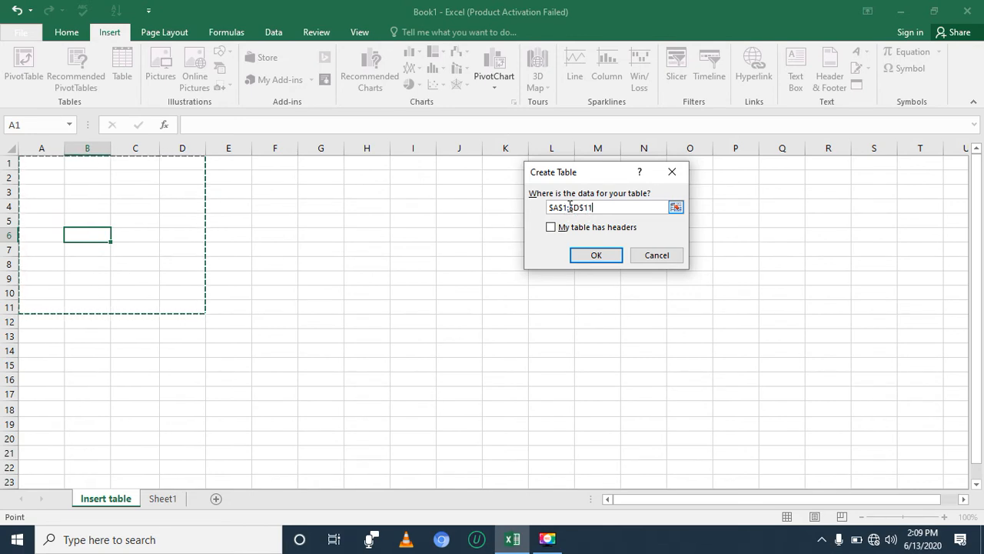
pyautogui.click(569, 207)
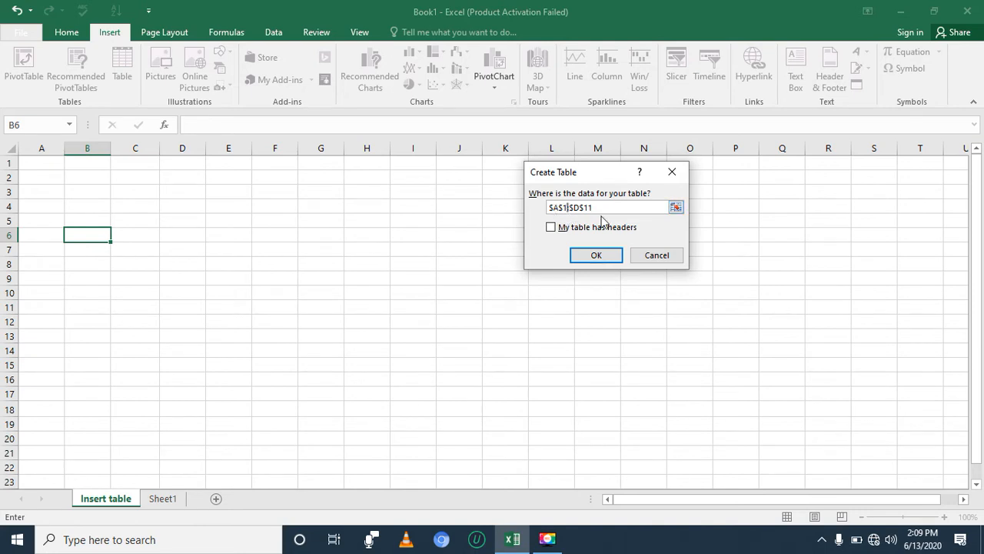
pyautogui.click(590, 260)
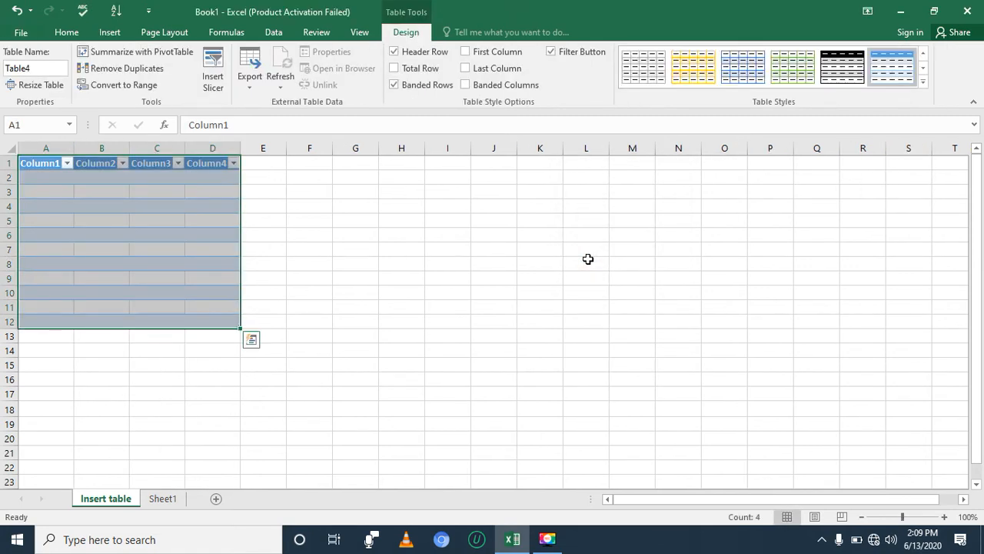
# Replace the first column's header in A1 with "names"
pyautogui.click(102, 189)
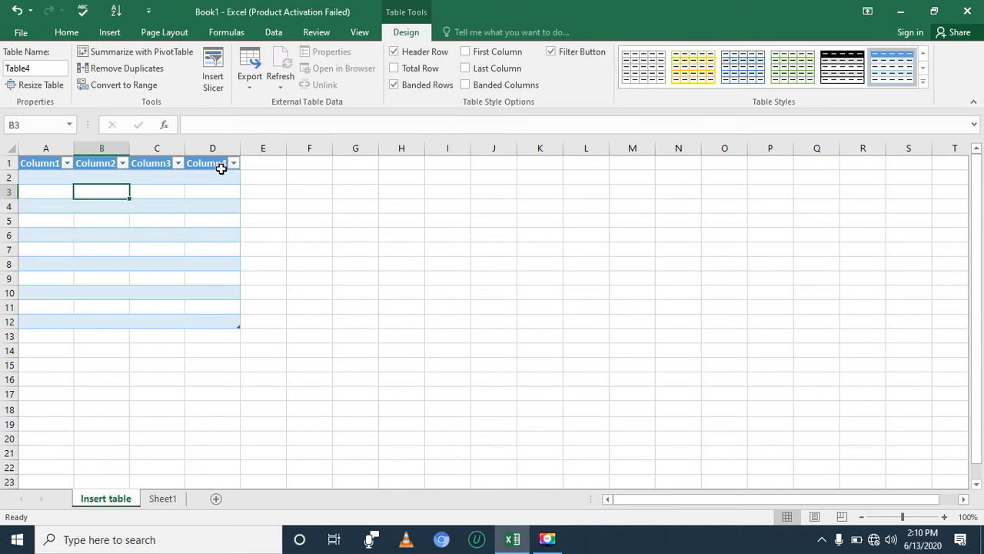
pyautogui.click(50, 166)
pyautogui.doubleClick(56, 166)
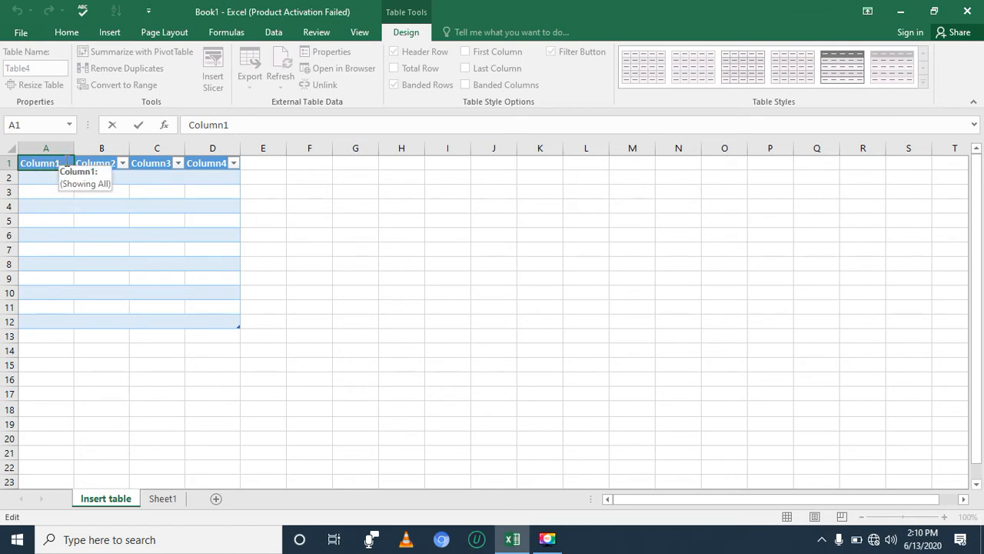
pyautogui.moveTo(67, 162); pyautogui.dragTo(29, 154)
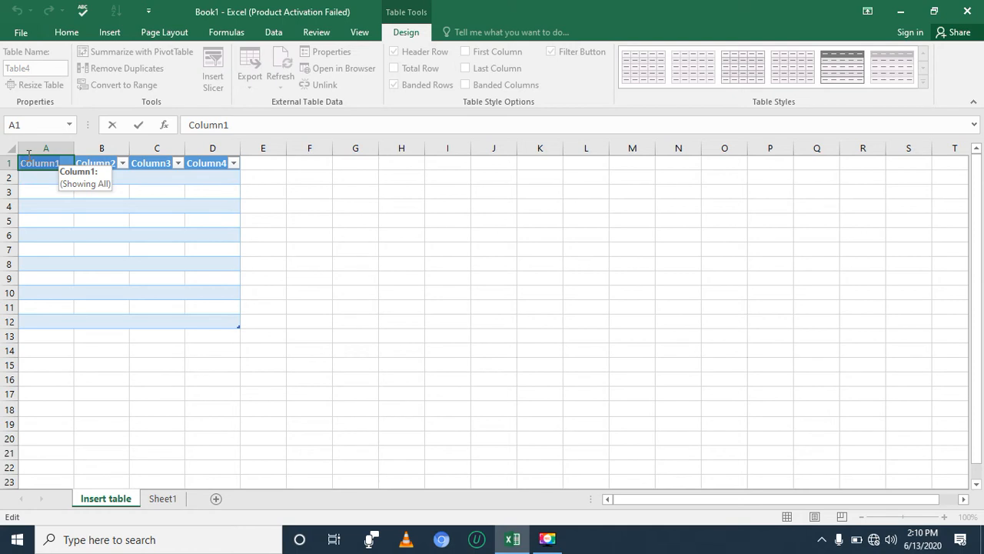
pyautogui.moveTo(28, 153); pyautogui.dragTo(27, 150)
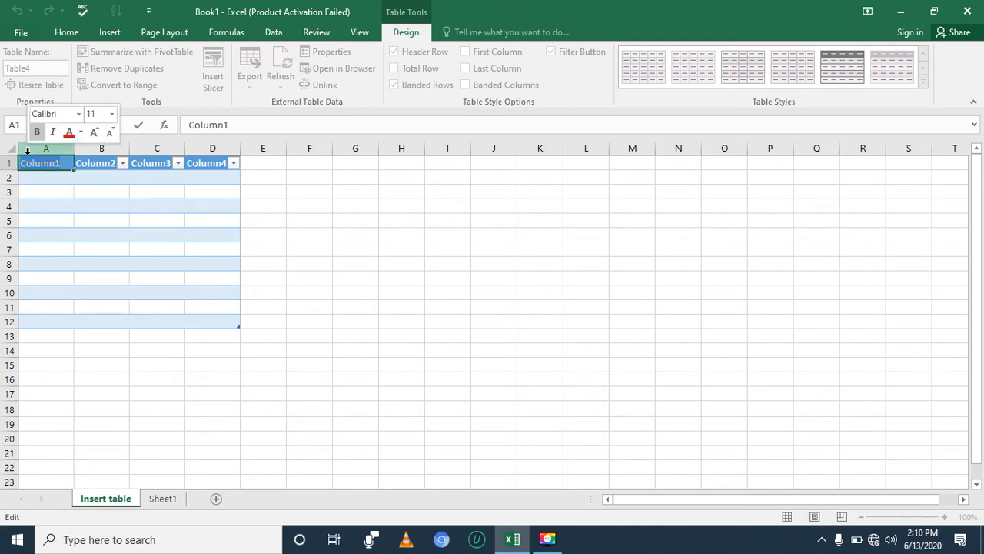
pyautogui.write('names')
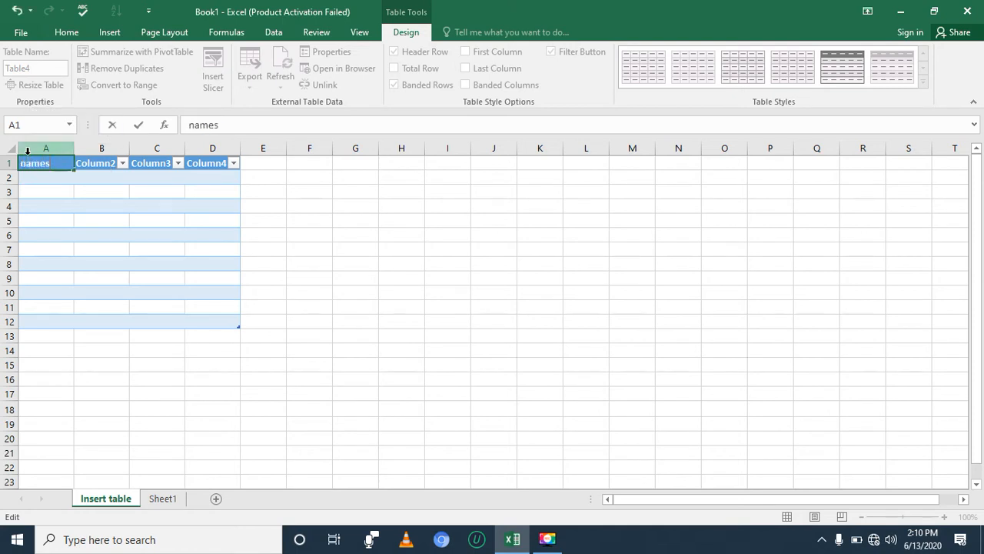
pyautogui.click(100, 166)
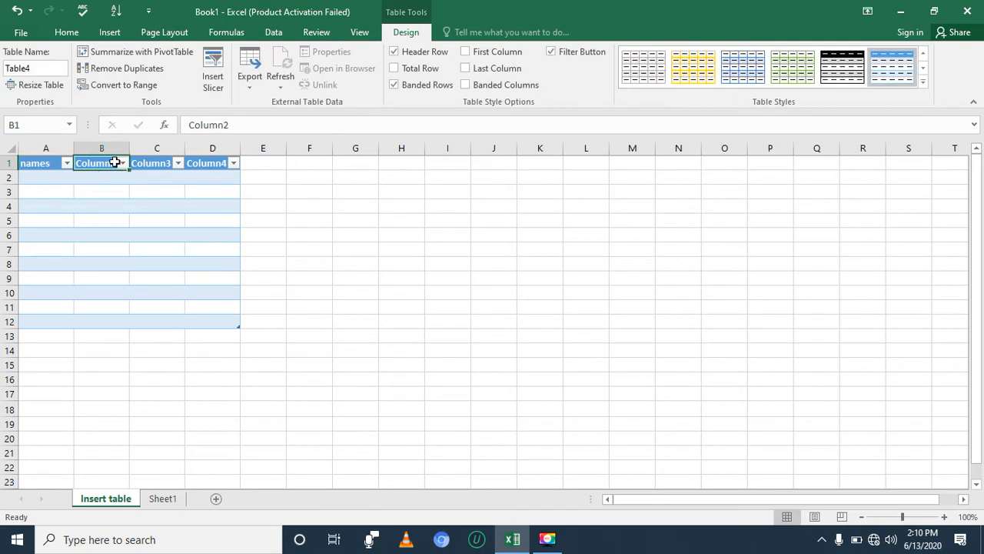
# Change the header in A1 to "name1"
pyautogui.click(23, 163)
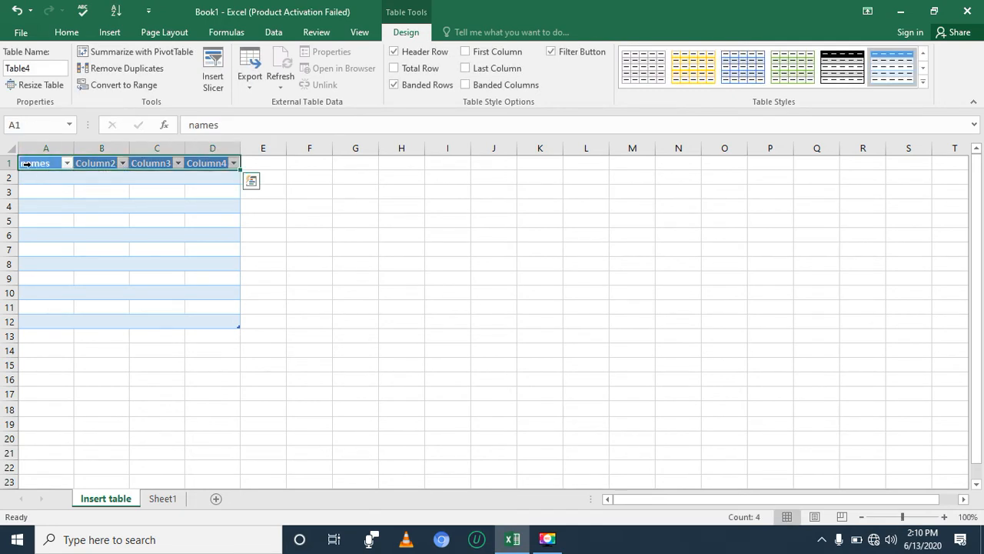
pyautogui.doubleClick(46, 165)
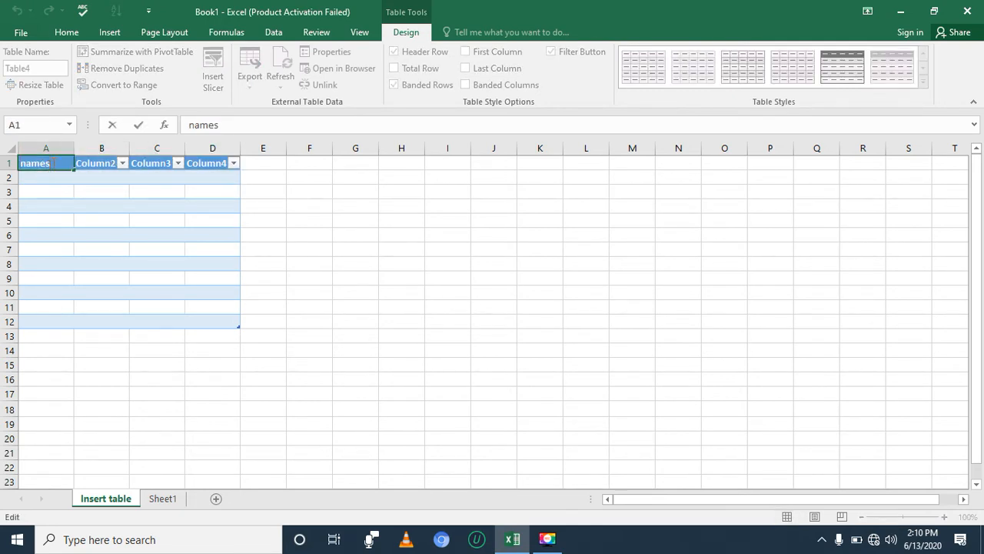
pyautogui.press('BackSpace')
pyautogui.write('1')
# Replace the second column's header in B1 with "name2"
pyautogui.click(103, 162)
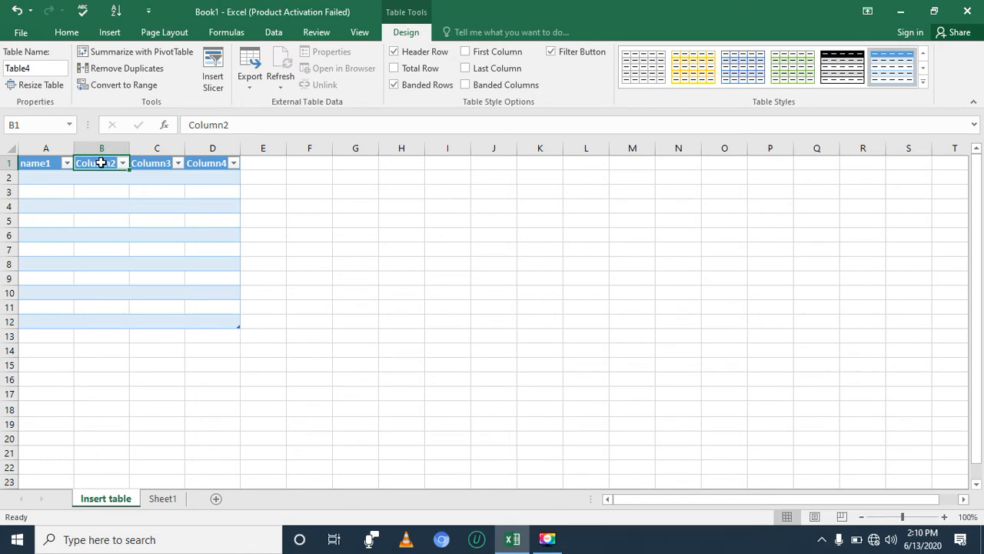
pyautogui.moveTo(232, 125); pyautogui.dragTo(189, 125)
pyautogui.write('name2')
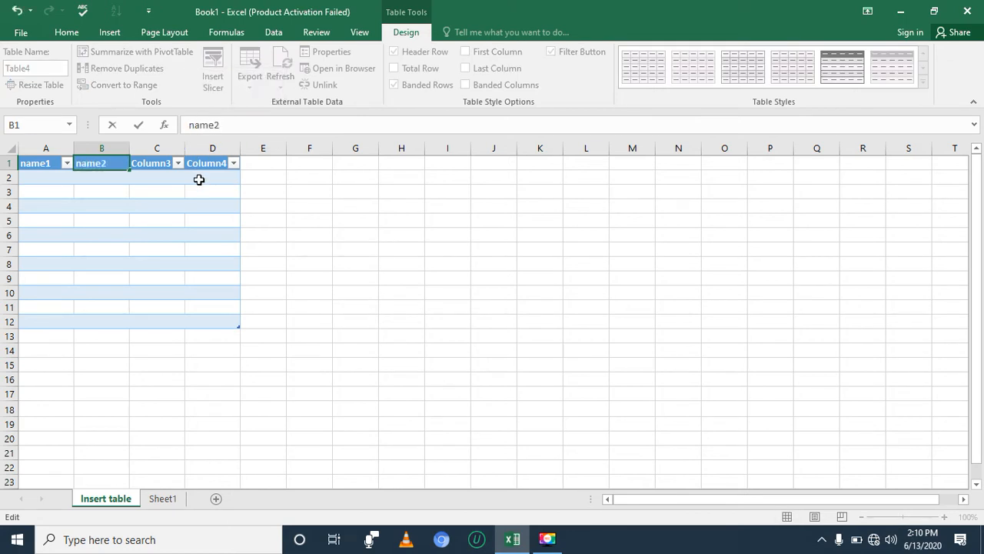
pyautogui.click(198, 173)
# Set the headers of the third and fourth columns to "Mark1" in C1 and "Mark2" in D1
pyautogui.click(160, 166)
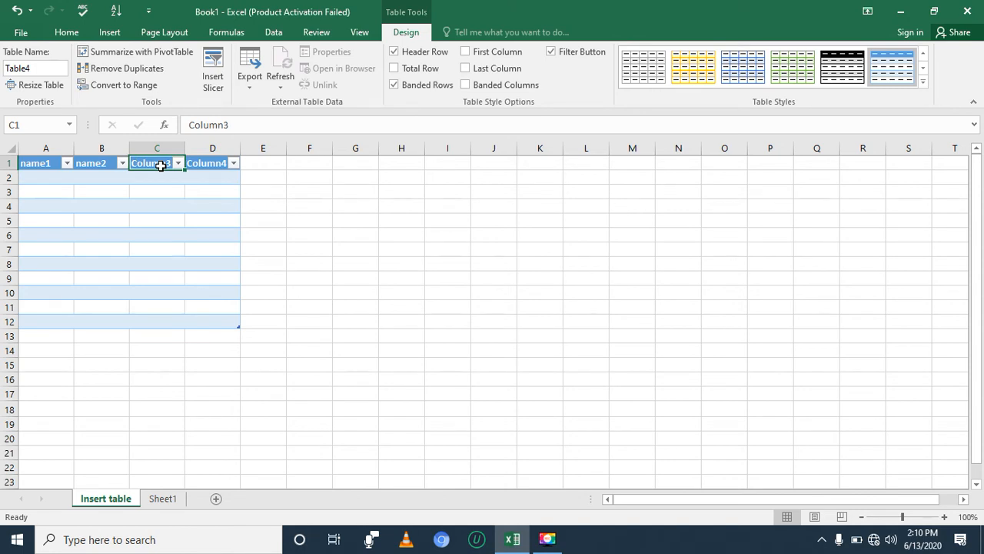
pyautogui.write('M')
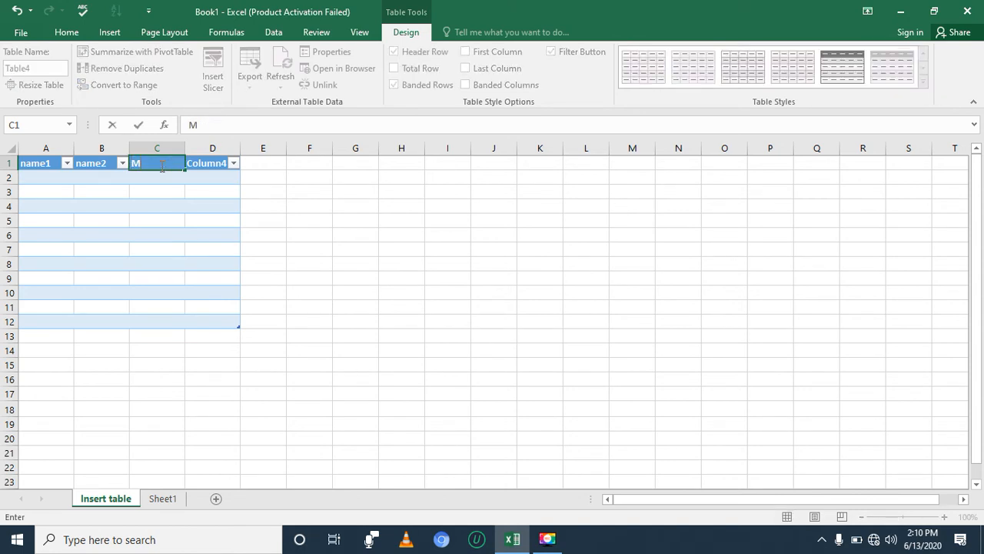
pyautogui.write('ark1')
pyautogui.click(208, 163)
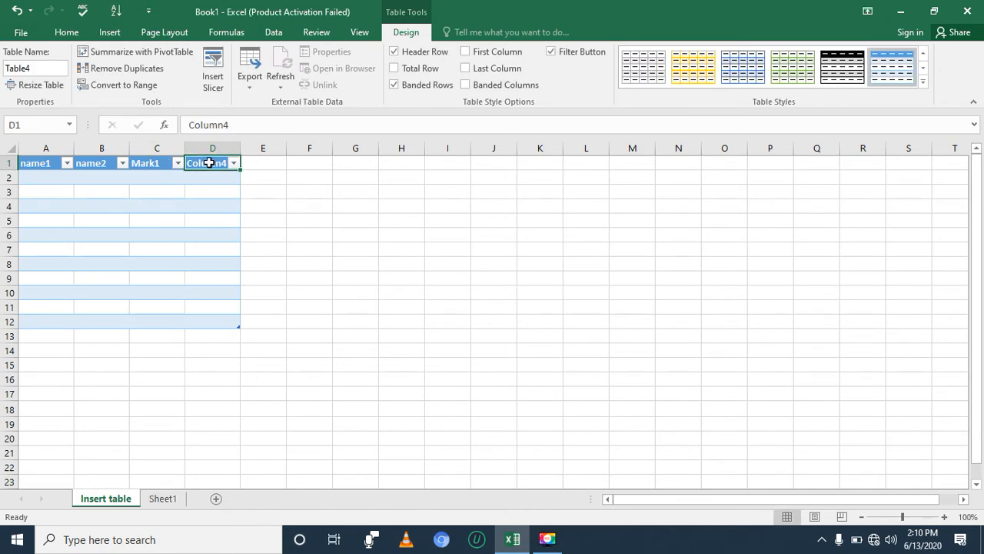
pyautogui.write('Mark2')
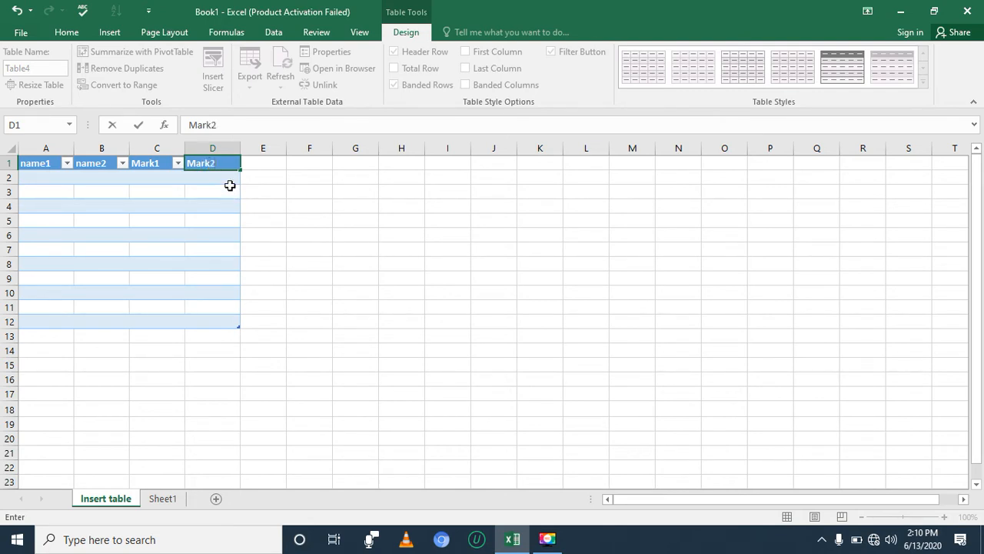
pyautogui.click(277, 177)
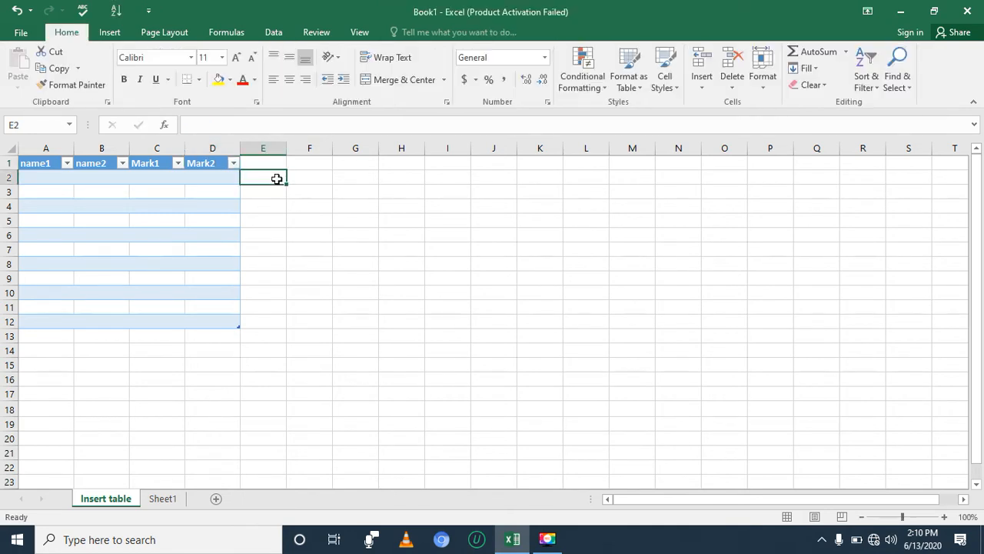
pyautogui.click(156, 164)
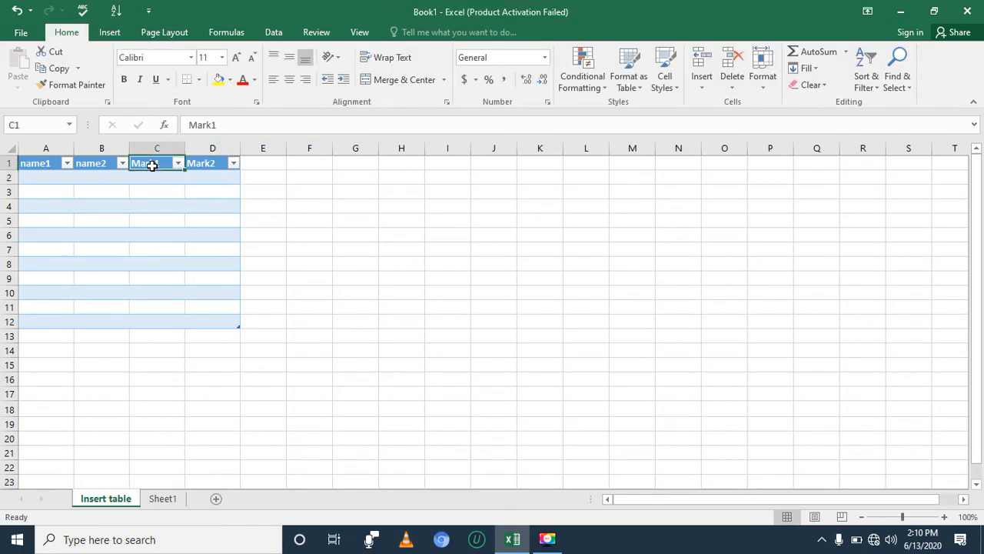
pyautogui.click(215, 163)
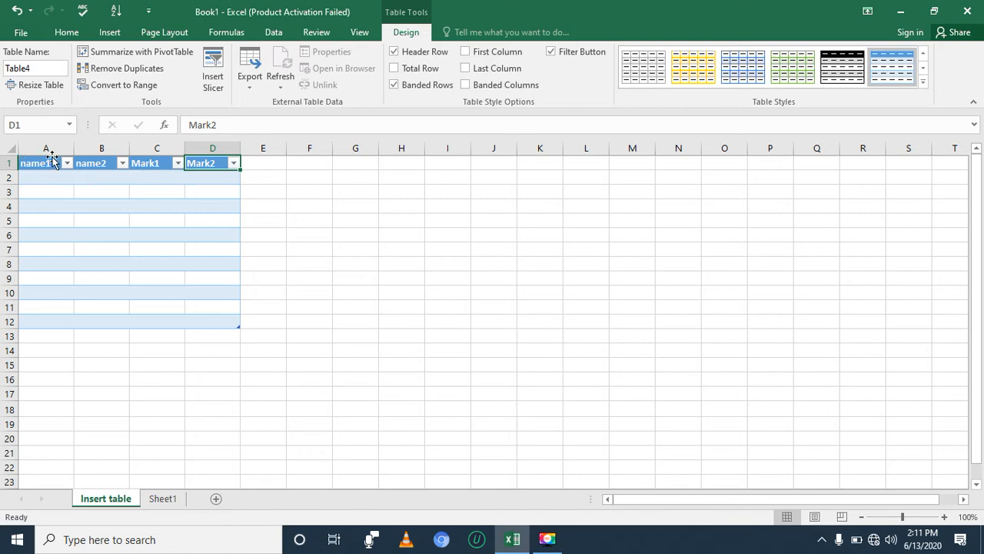
# Select the whole table A1:D12 and apply the light gold table style with gridlines
pyautogui.click(75, 192)
pyautogui.click(53, 173)
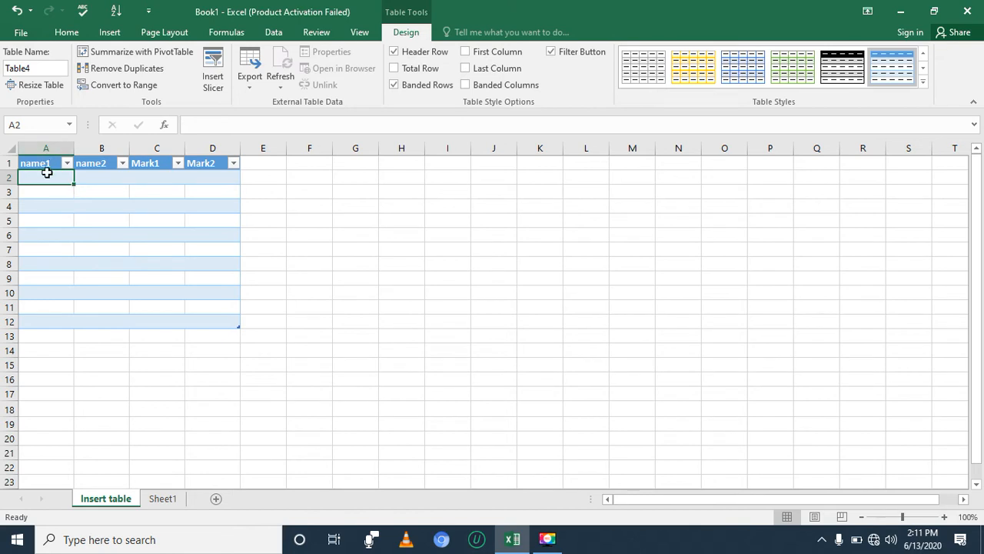
pyautogui.moveTo(45, 165); pyautogui.dragTo(229, 317)
pyautogui.click(685, 80)
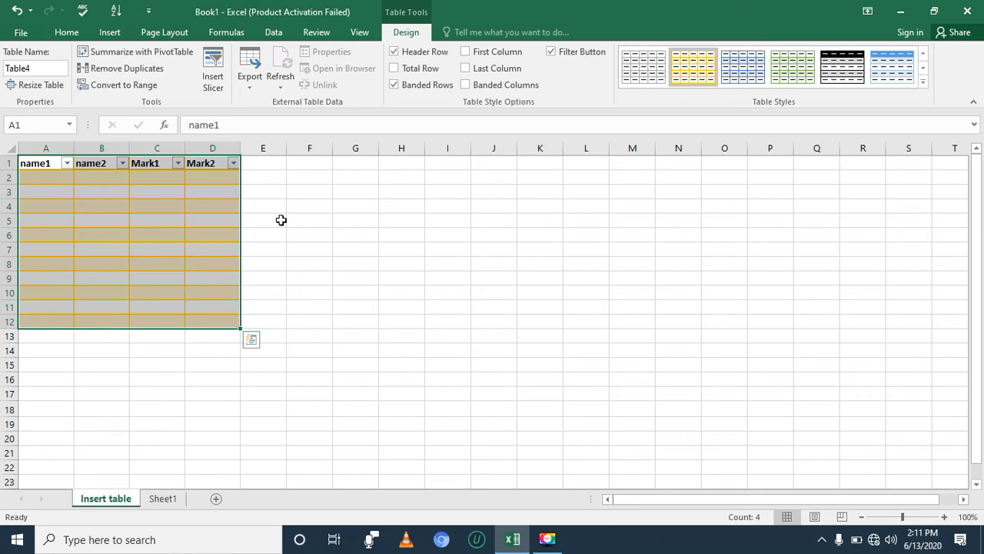
# Browse the table styles and apply the dark style with a black header and dark grey banded rows
pyautogui.click(923, 69)
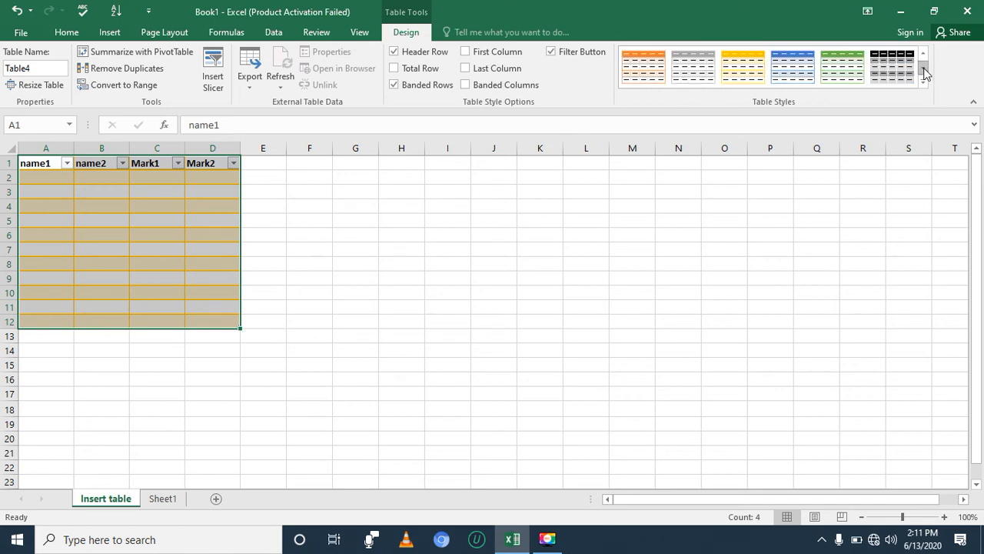
pyautogui.click(924, 69)
pyautogui.click(924, 68)
pyautogui.click(924, 69)
pyautogui.click(925, 69)
pyautogui.click(925, 59)
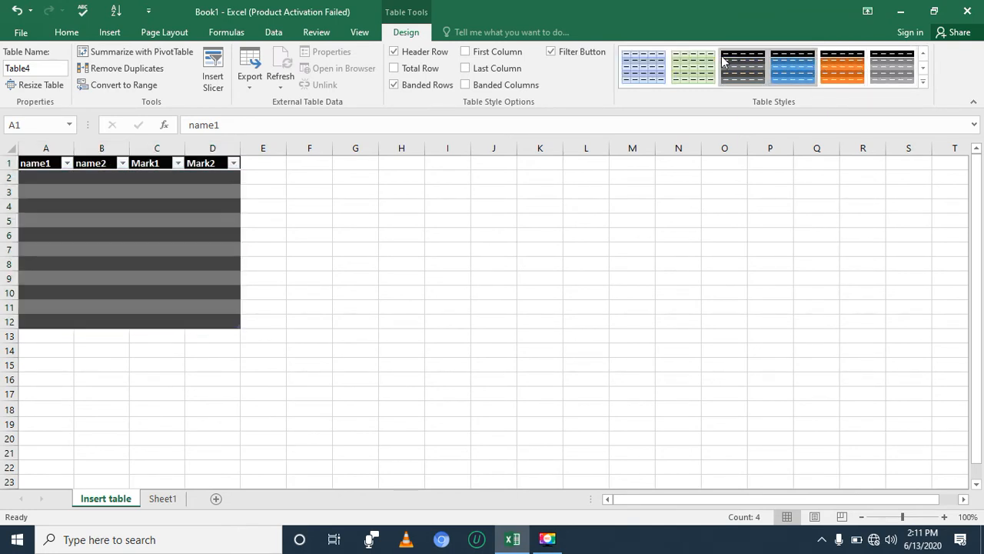
pyautogui.click(756, 65)
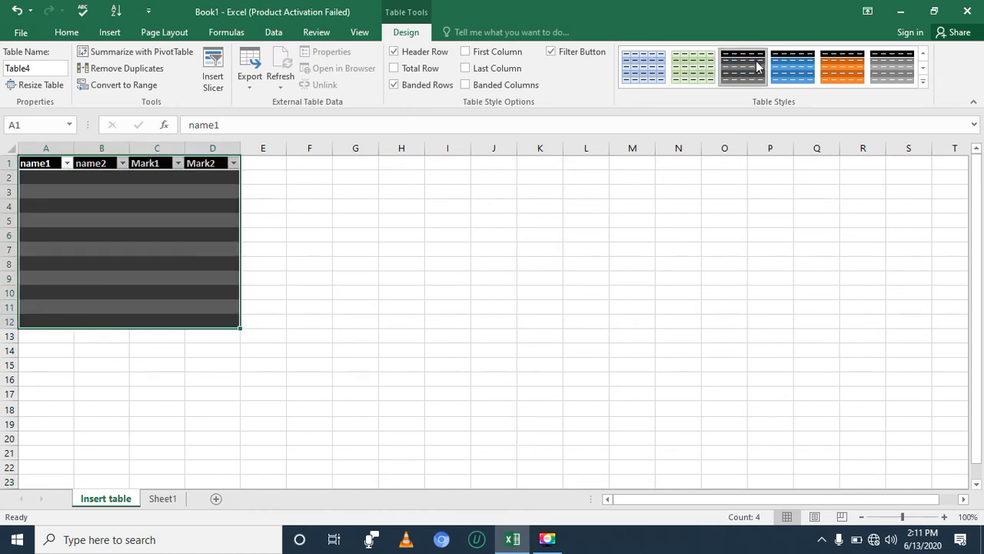
pyautogui.click(923, 68)
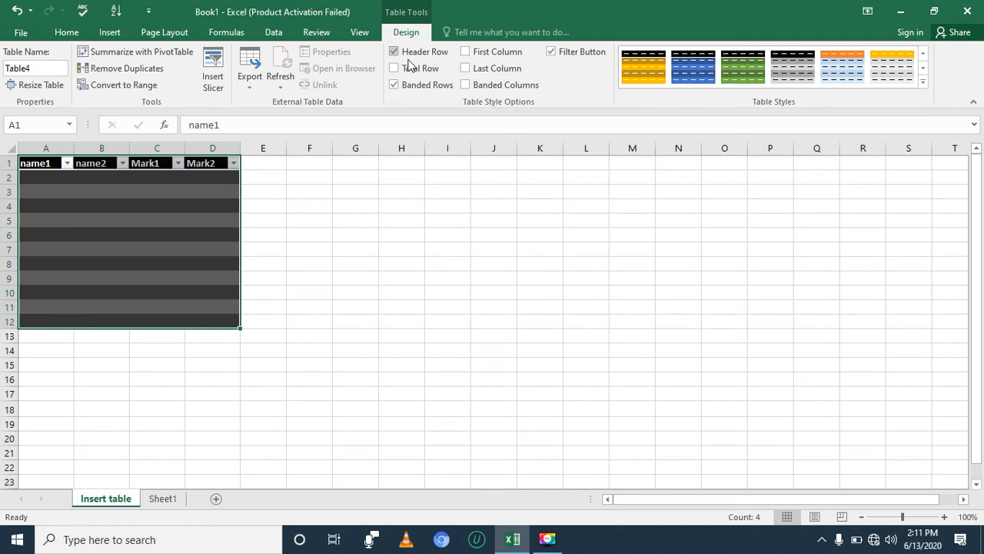
# Turn on the table's Last Column emphasis, and try Banded Columns on and off
pyautogui.click(466, 69)
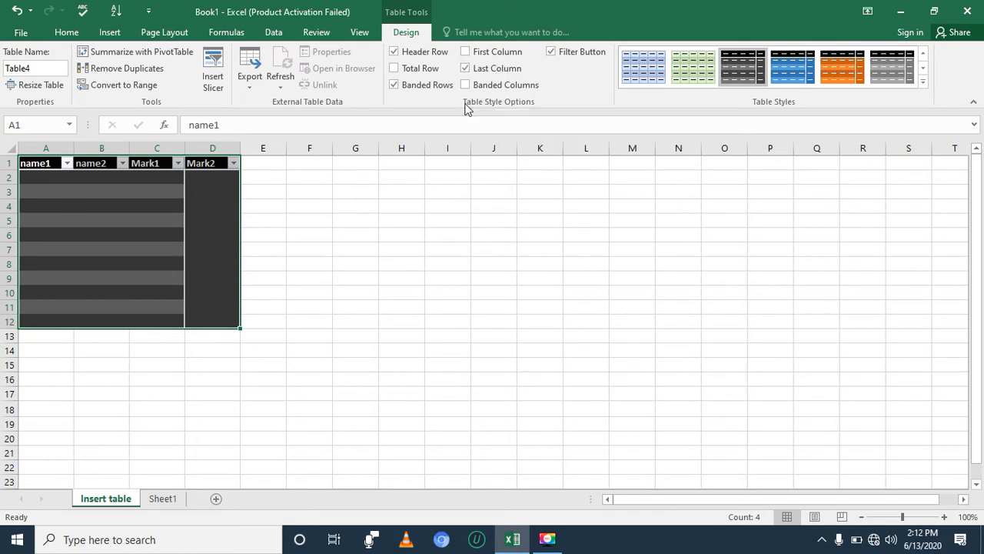
pyautogui.click(466, 85)
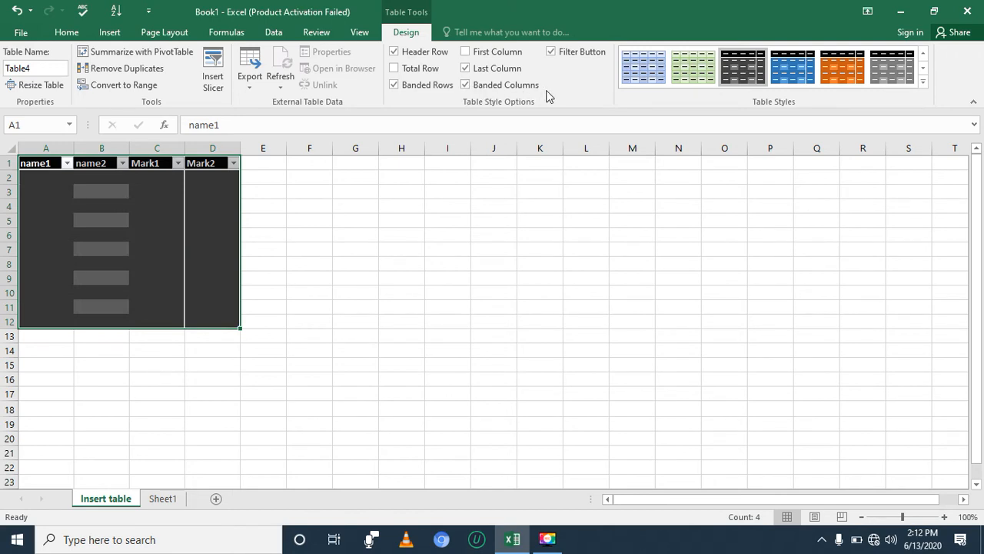
pyautogui.click(466, 85)
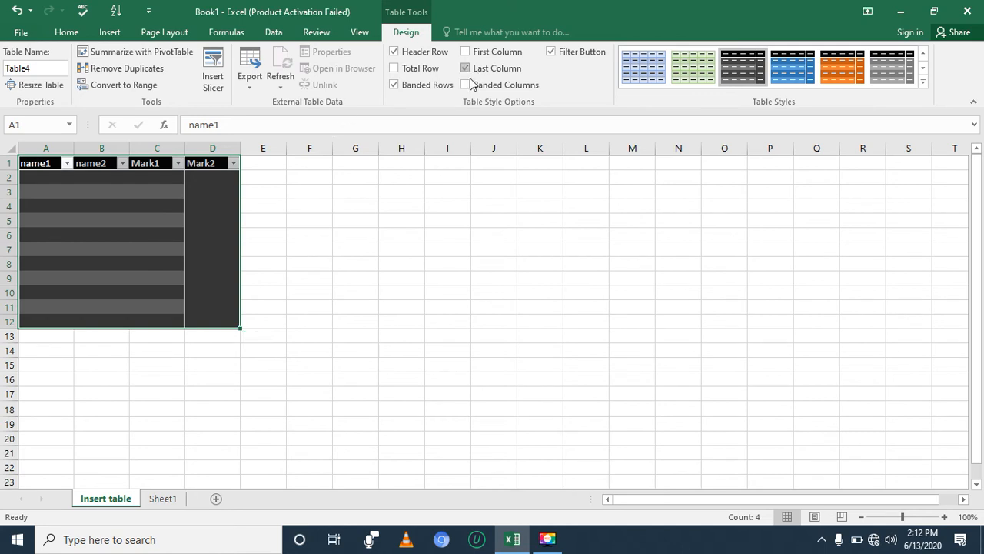
pyautogui.click(465, 86)
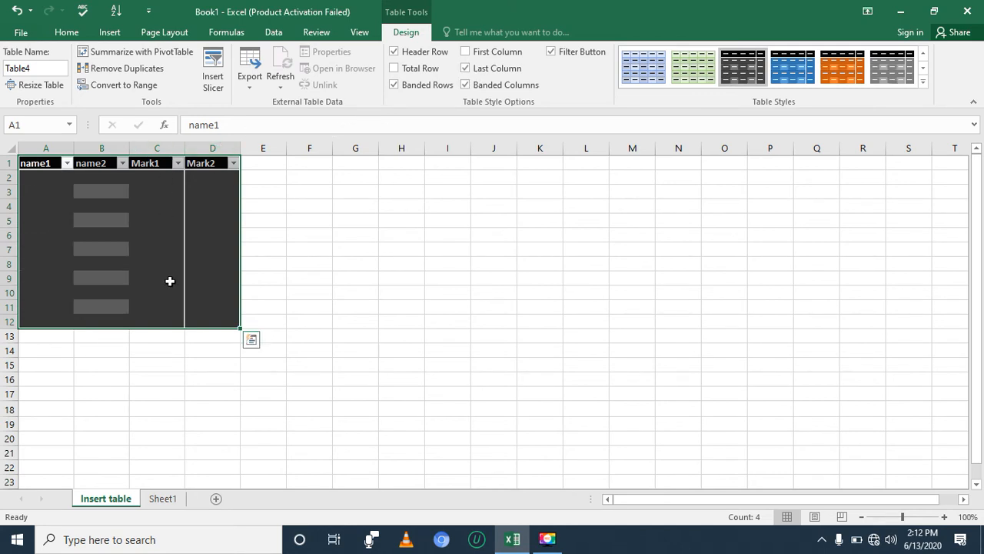
pyautogui.click(465, 85)
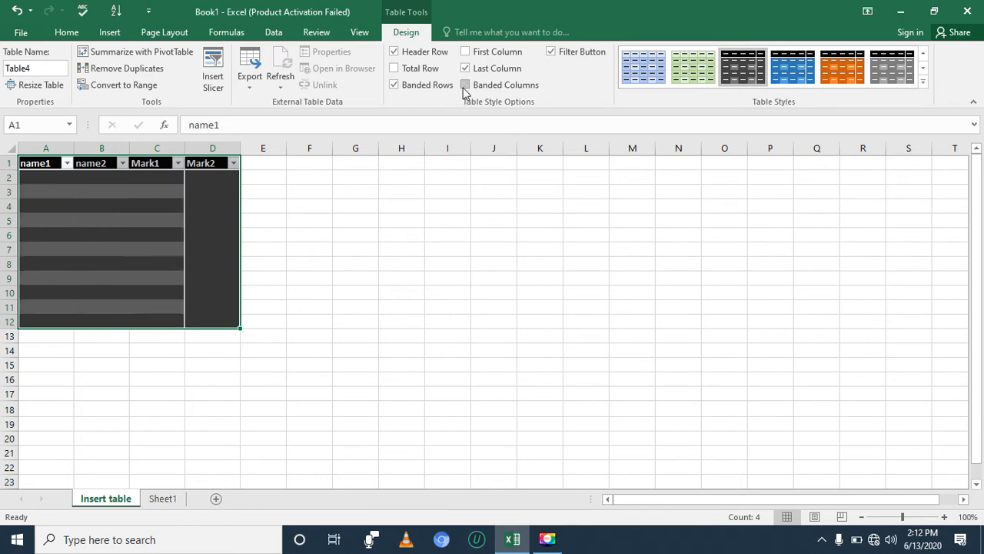
# Add a total row to the table, and leave the First Column and Last Column emphasis turned off
pyautogui.click(397, 69)
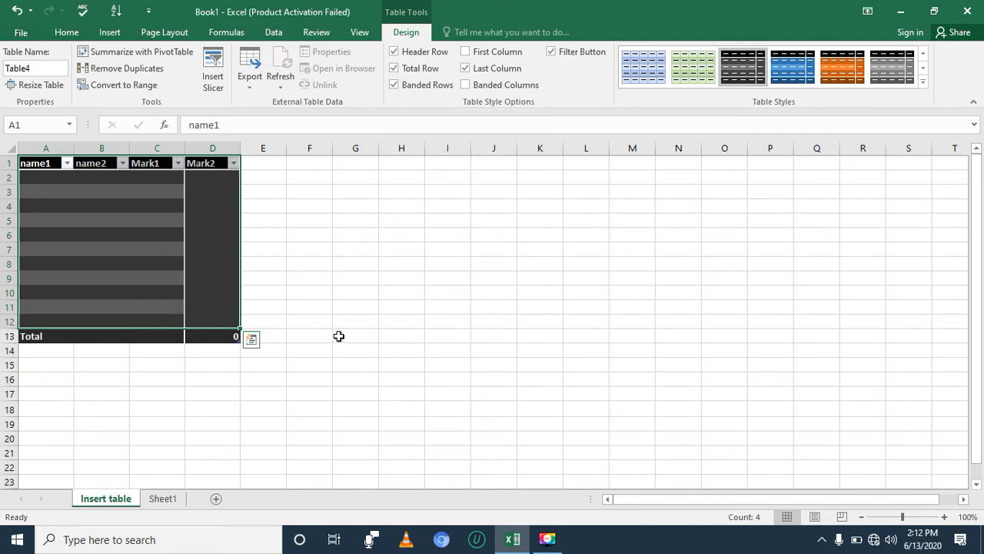
pyautogui.click(467, 52)
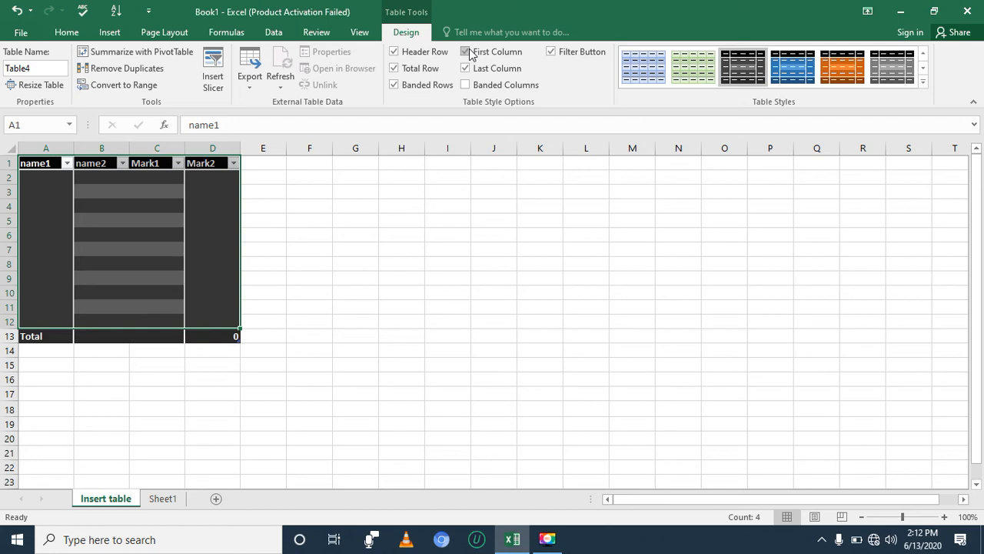
pyautogui.click(466, 52)
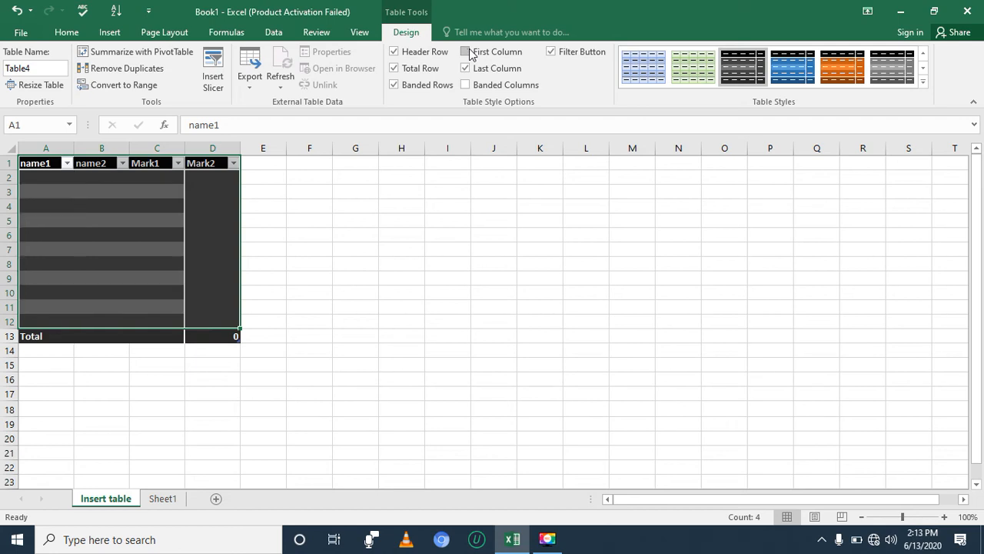
pyautogui.click(466, 70)
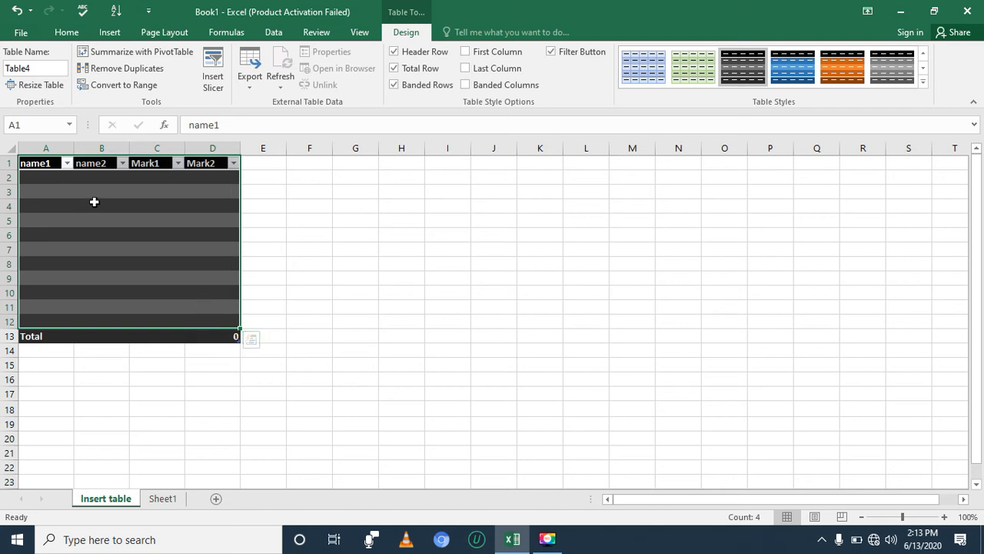
# Select the table's body cells A2:D12 and apply All Borders to them
pyautogui.moveTo(48, 174); pyautogui.dragTo(215, 316)
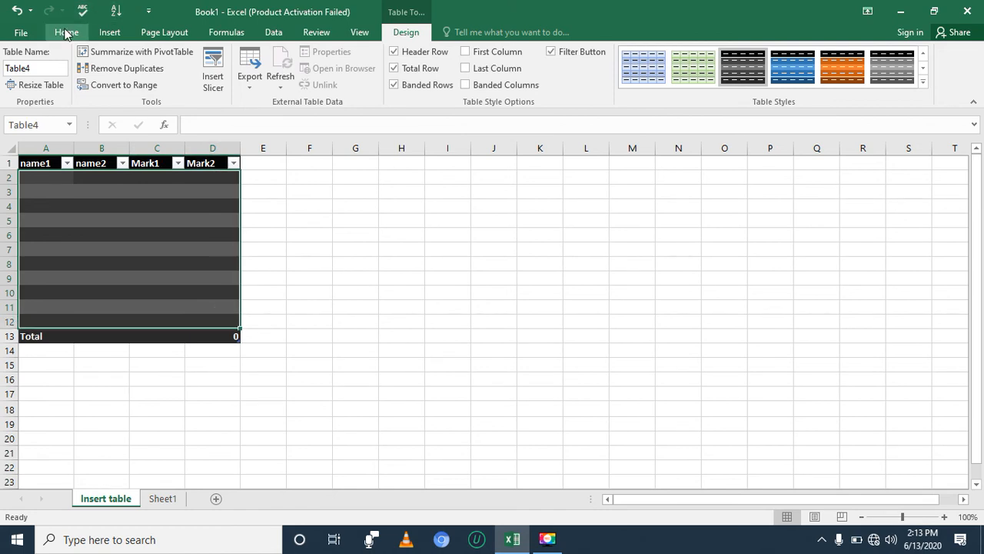
pyautogui.click(66, 31)
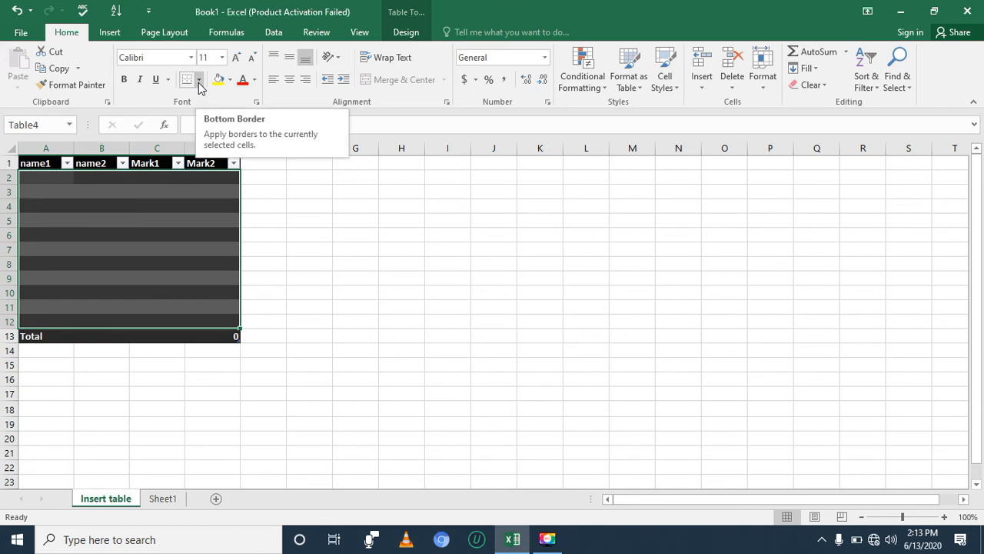
pyautogui.click(73, 192)
pyautogui.moveTo(55, 176); pyautogui.dragTo(209, 317)
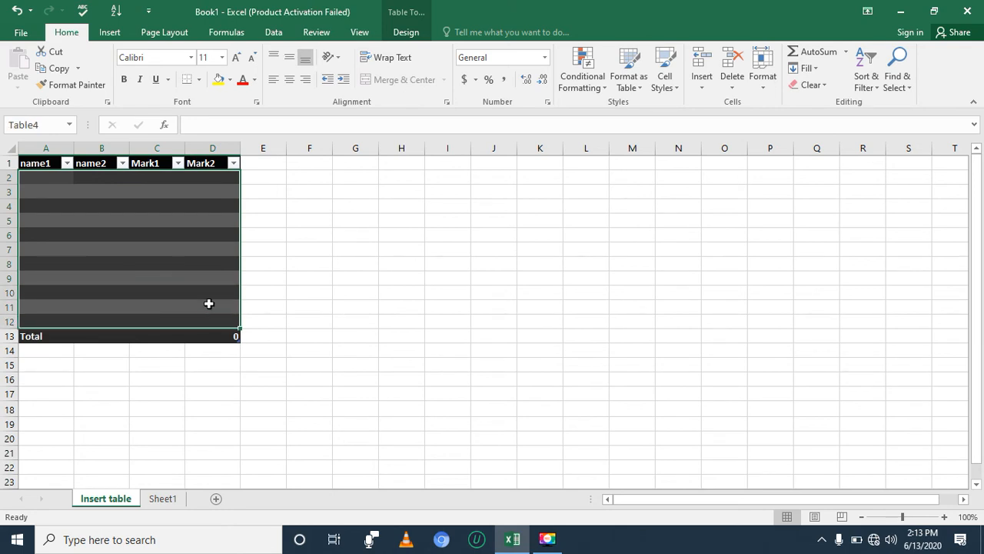
pyautogui.click(198, 80)
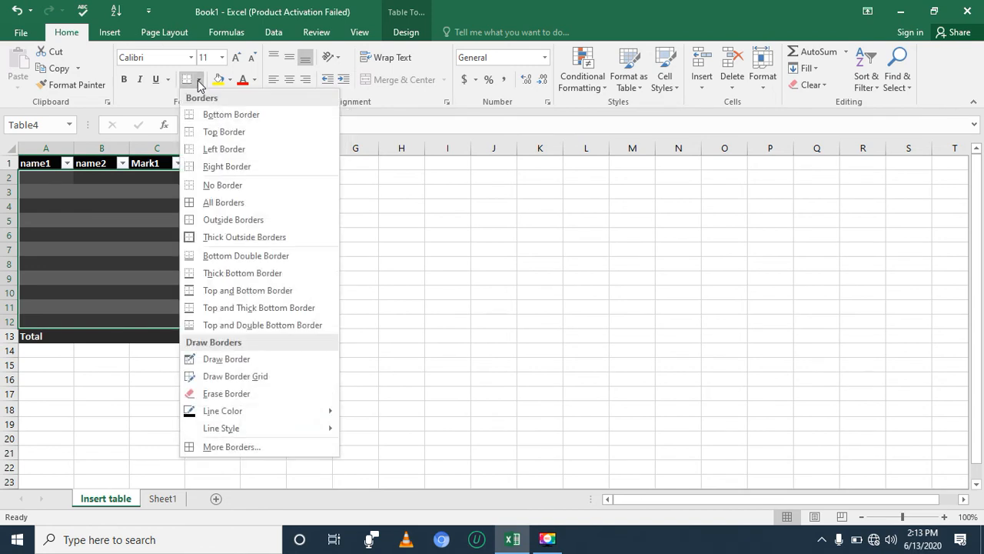
pyautogui.click(225, 203)
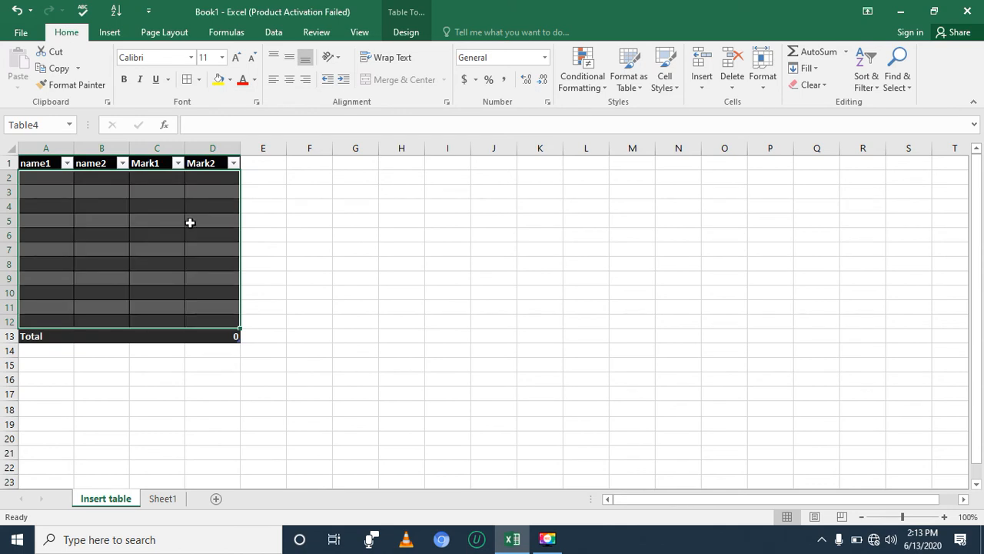
pyautogui.click(170, 368)
# Enter a, b, c and d in cells A2:A5 of the name1 column and fill the pattern down to A12
pyautogui.click(57, 178)
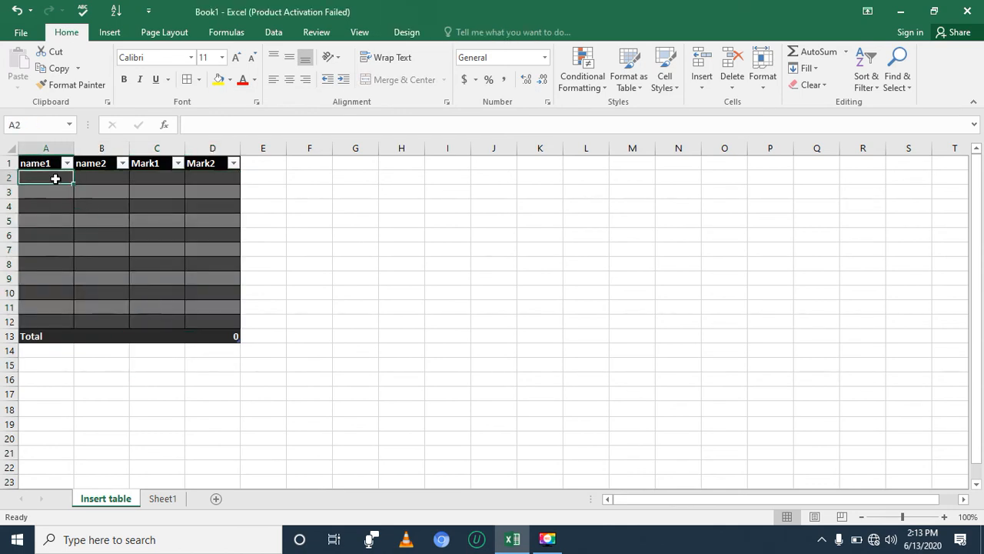
pyautogui.write('a')
pyautogui.click(55, 192)
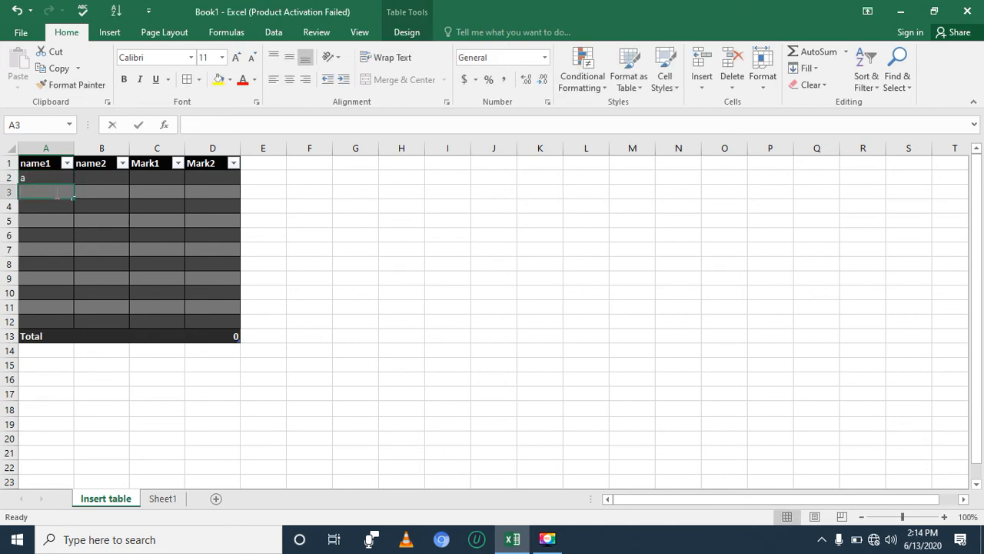
pyautogui.write('b')
pyautogui.click(54, 204)
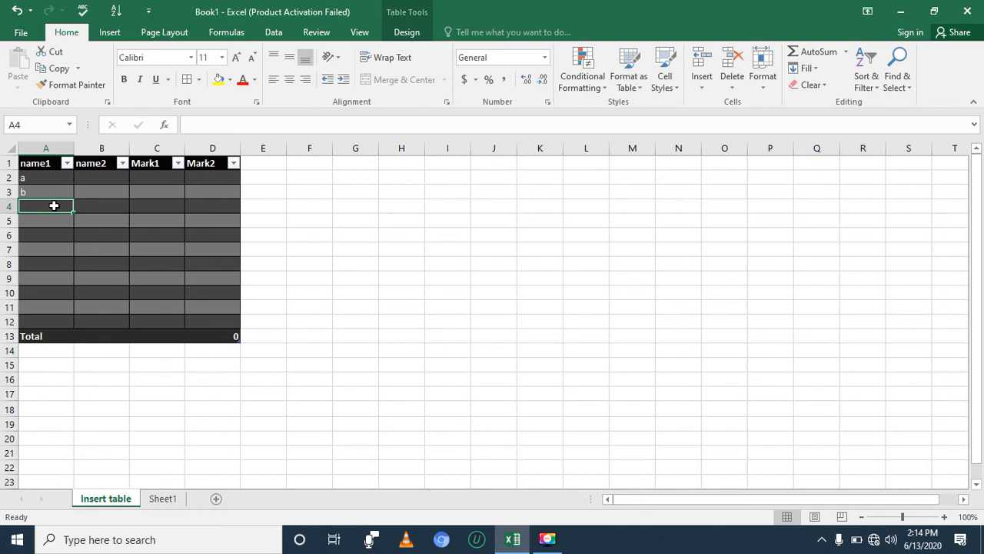
pyautogui.write('c')
pyautogui.click(49, 223)
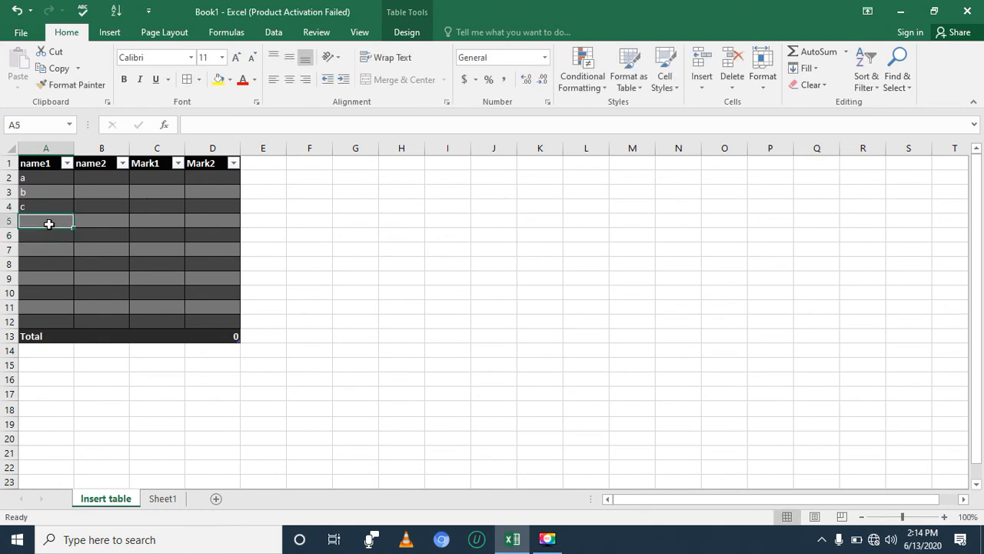
pyautogui.write('d')
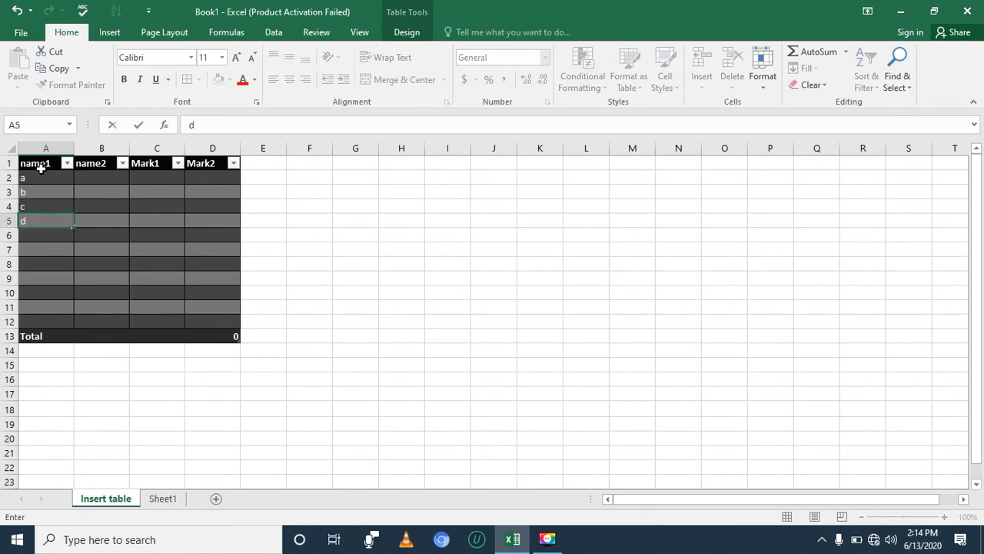
pyautogui.moveTo(47, 178); pyautogui.dragTo(56, 217)
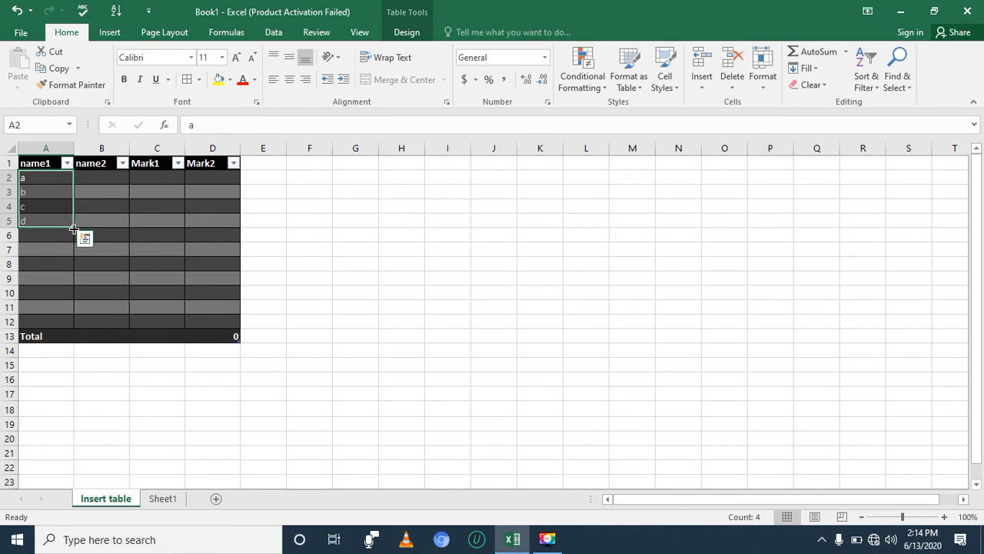
pyautogui.moveTo(74, 227); pyautogui.dragTo(75, 326)
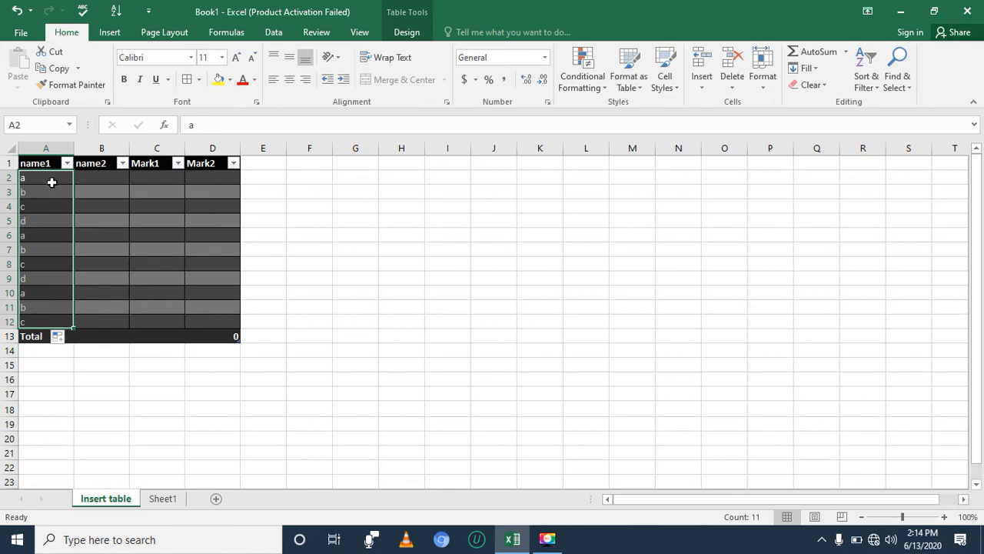
# Enter z, x and y in cells B2:B4 of the name2 column and fill the pattern down to B12
pyautogui.click(101, 177)
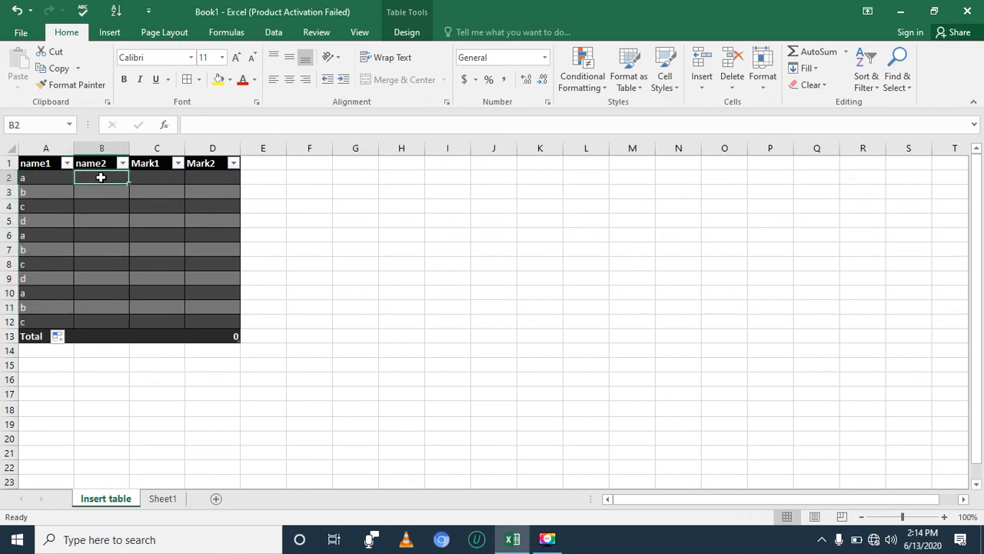
pyautogui.write('1')
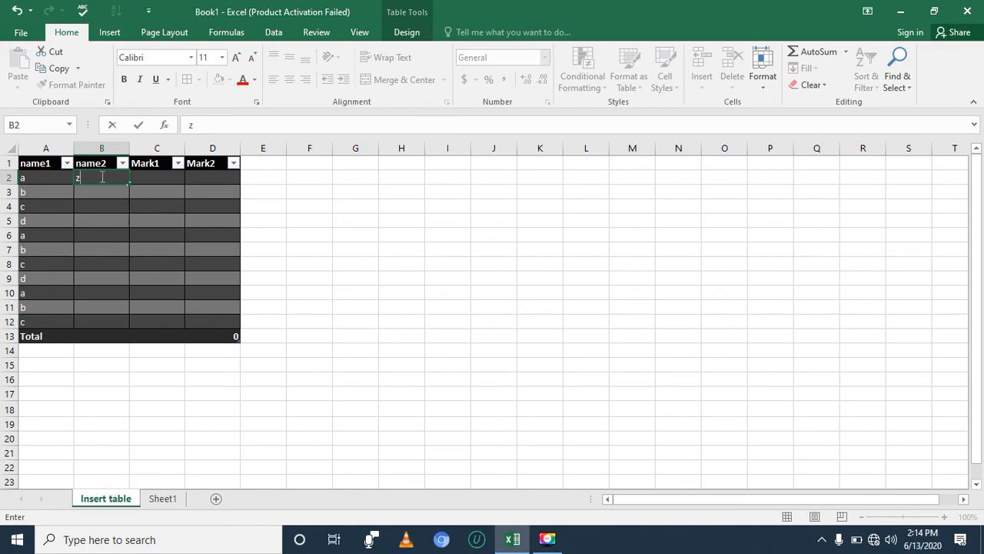
pyautogui.press('Return')
pyautogui.write('x')
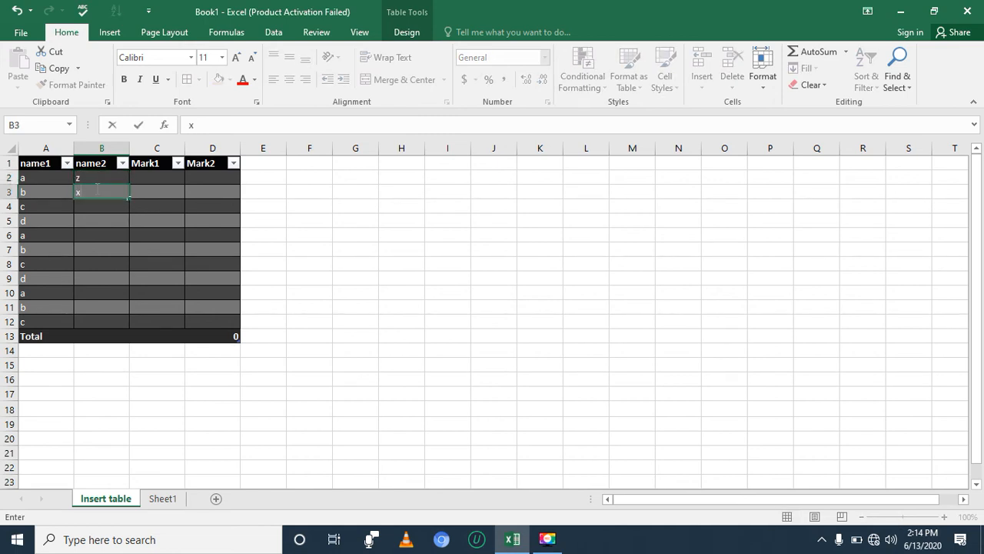
pyautogui.click(102, 204)
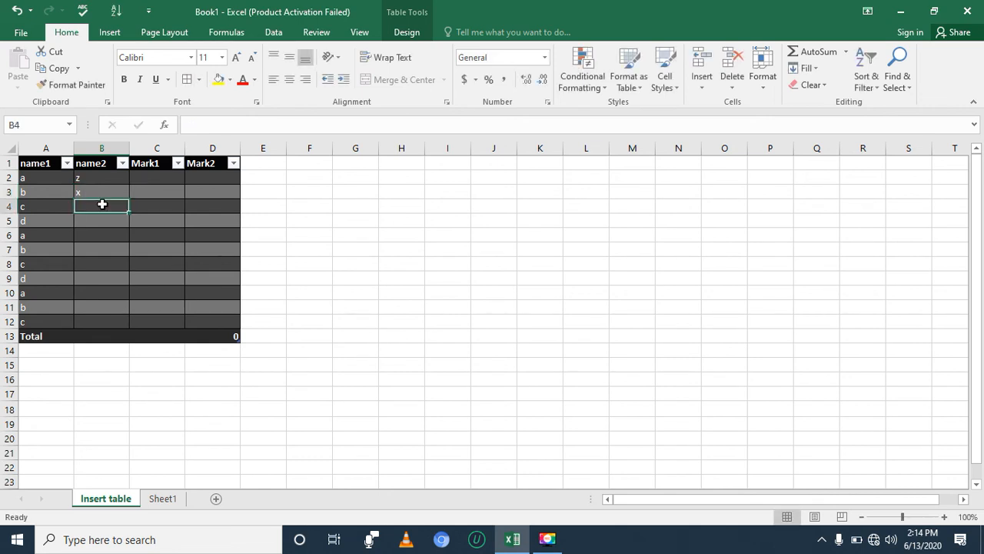
pyautogui.write('y')
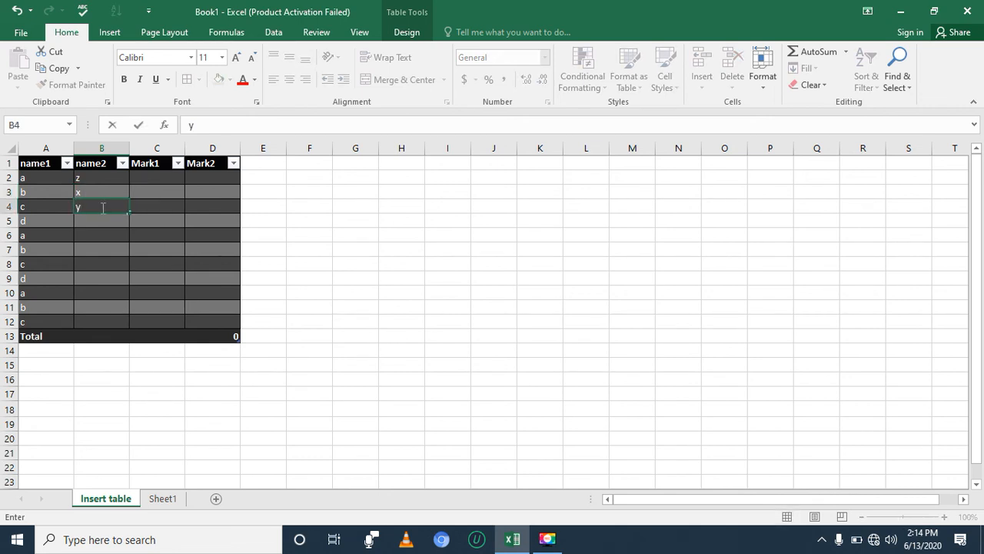
pyautogui.moveTo(110, 178); pyautogui.dragTo(130, 327)
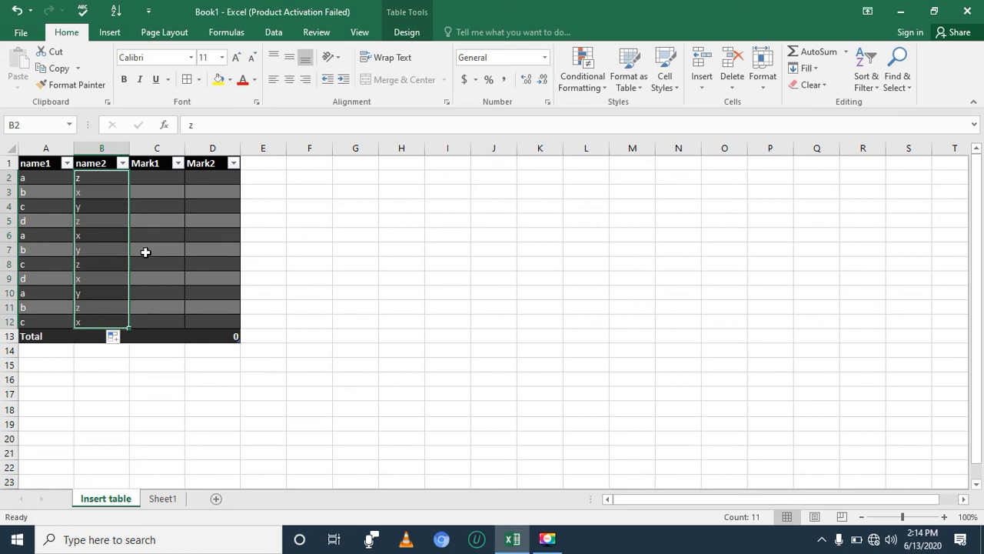
# Enter 12, 15 and 20 in cells C2:C4 of the Mark1 column and fill the series down to C11
pyautogui.click(165, 178)
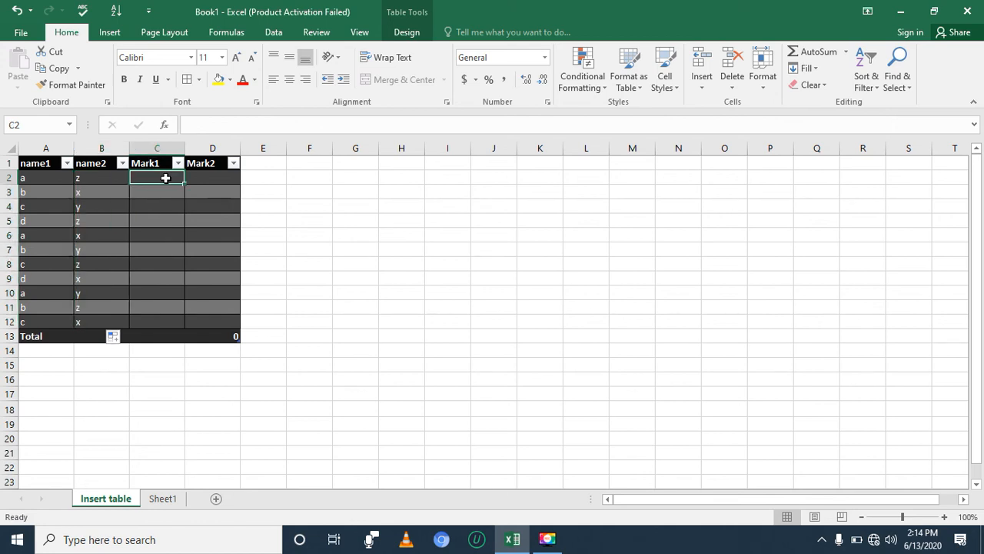
pyautogui.write('12')
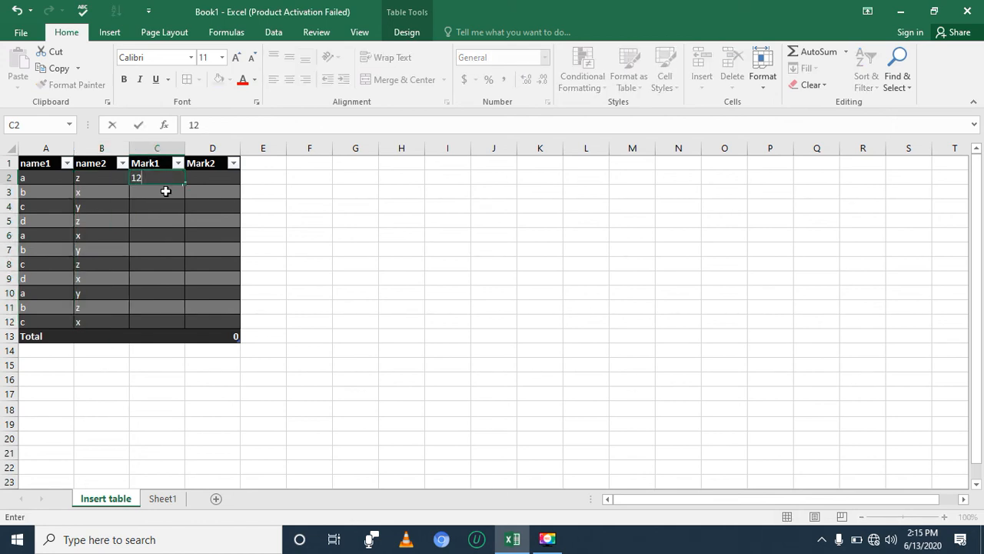
pyautogui.click(165, 190)
pyautogui.write('3')
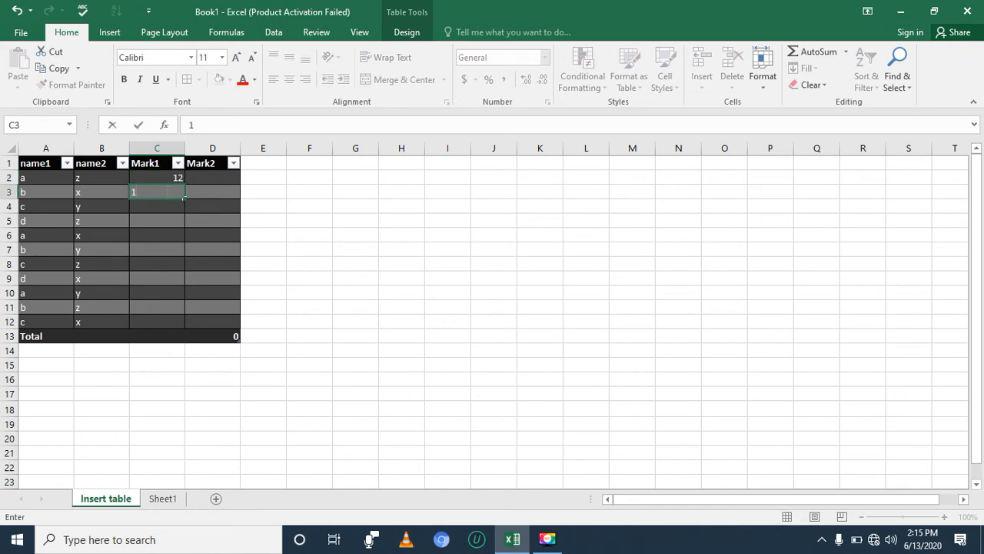
pyautogui.click(166, 204)
pyautogui.write('1')
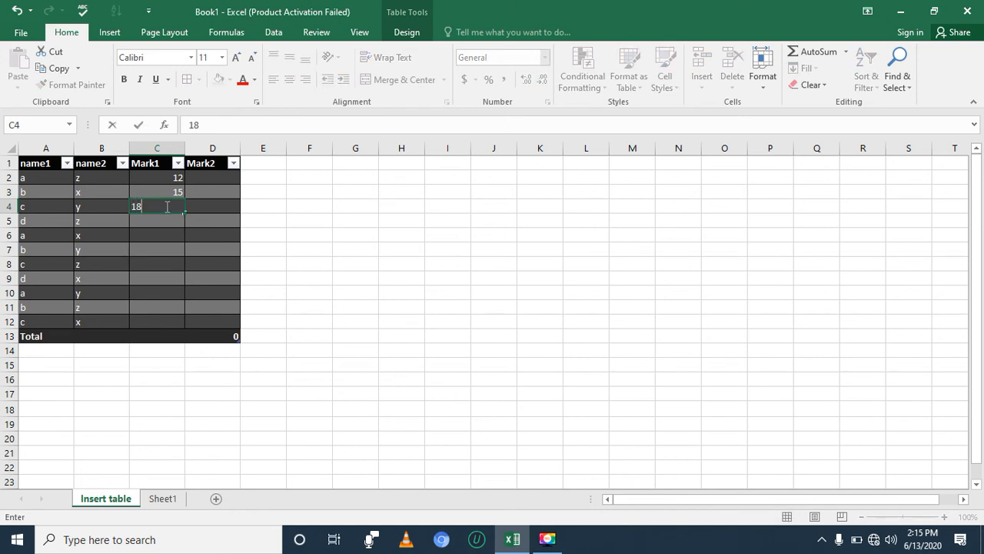
pyautogui.write('20')
pyautogui.press('BackSpace')
pyautogui.click(191, 187)
pyautogui.moveTo(171, 180); pyautogui.dragTo(186, 315)
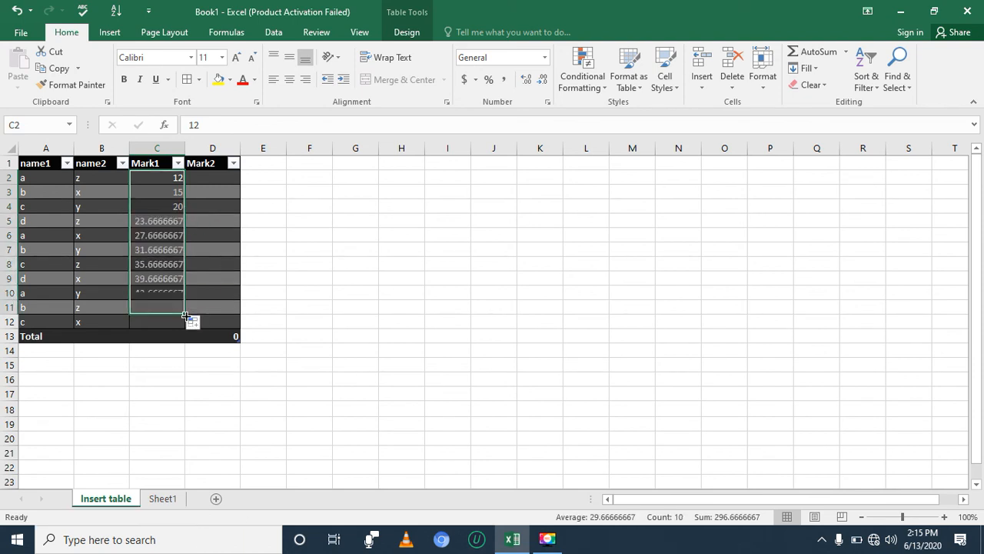
pyautogui.click(197, 175)
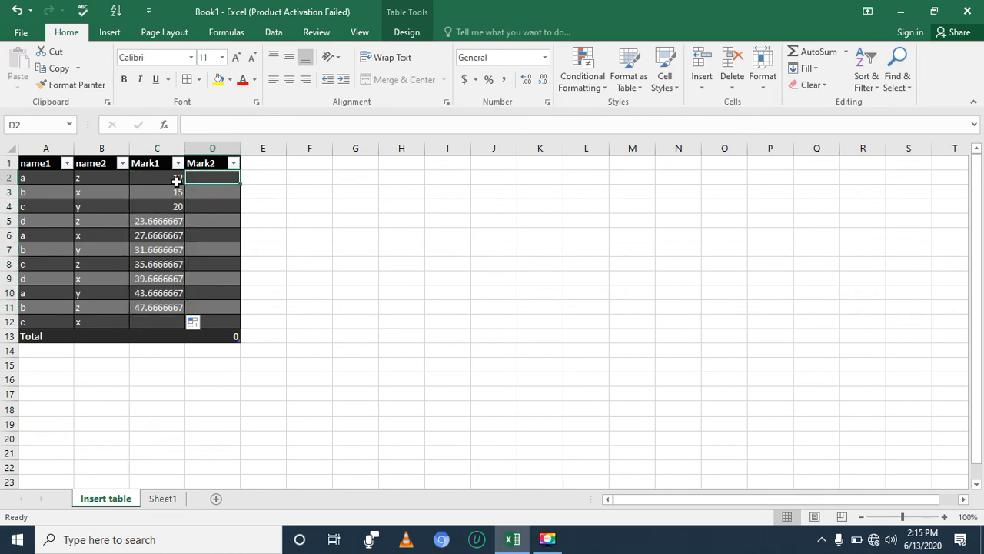
# Reduce the decimals of the filled Mark1 values in C5:C11 until they display as whole numbers
pyautogui.moveTo(167, 222); pyautogui.dragTo(164, 301)
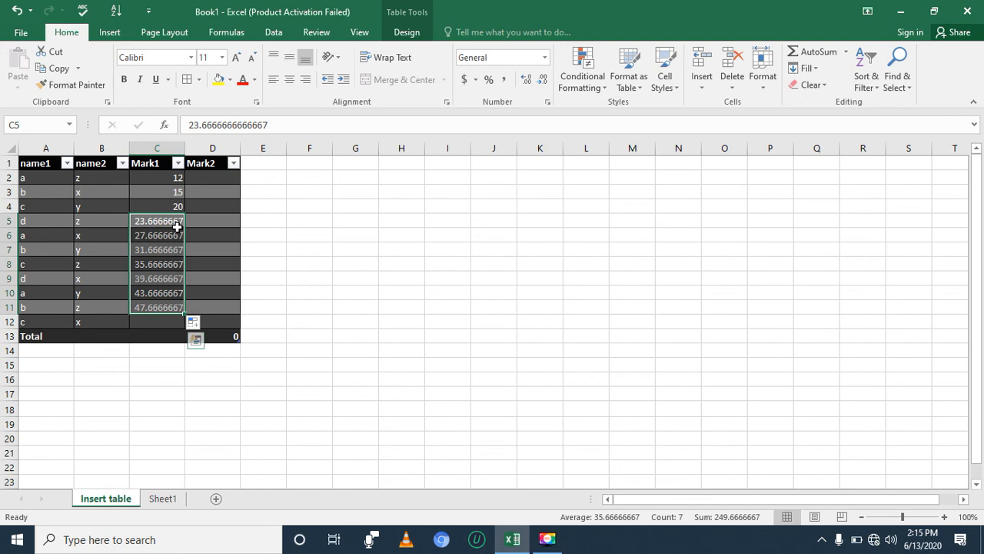
pyautogui.click(543, 81)
pyautogui.click(543, 82)
pyautogui.click(543, 81)
pyautogui.click(544, 82)
pyautogui.click(543, 82)
pyautogui.click(543, 81)
pyautogui.click(544, 81)
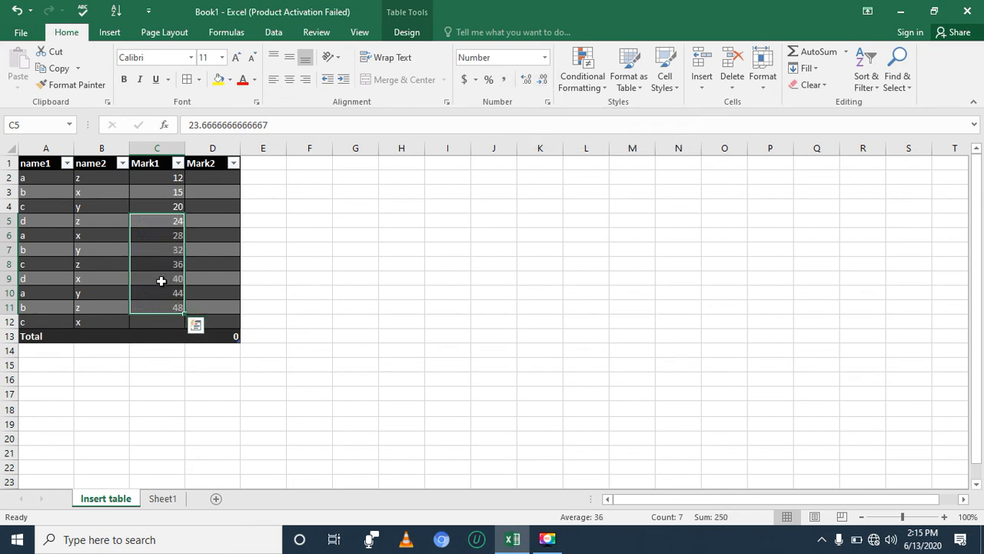
# Enter 23, 32, 12 and 43 in cells D2:D5 of the Mark2 column
pyautogui.click(218, 177)
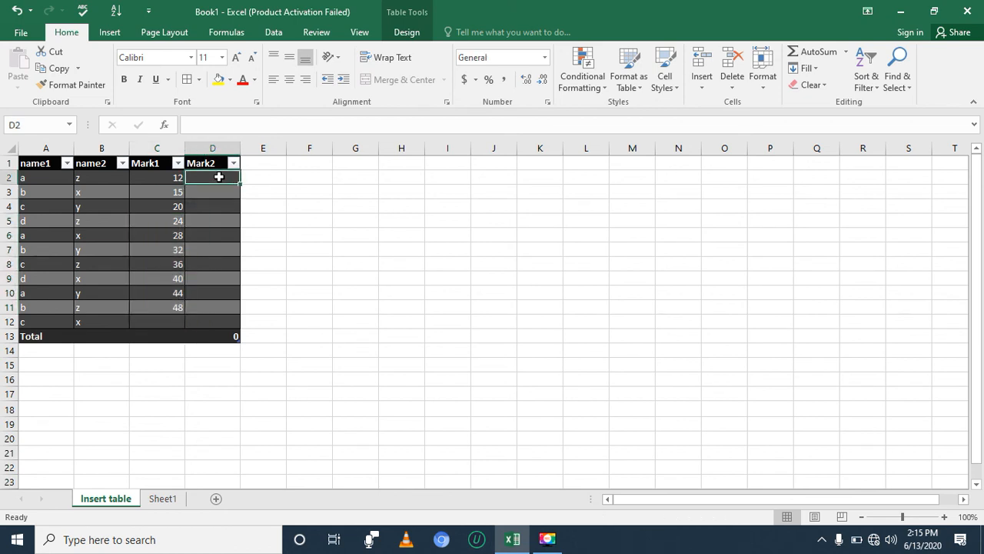
pyautogui.write('23')
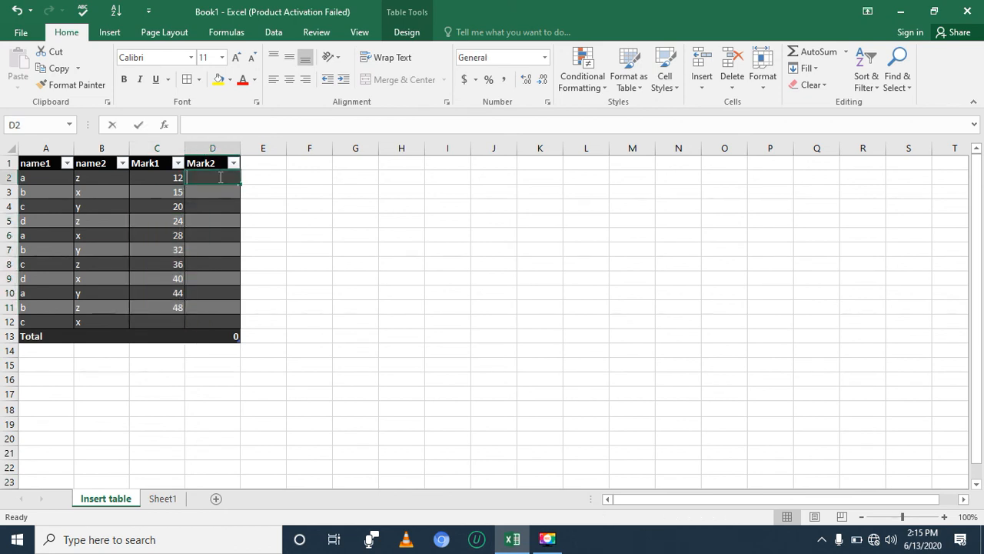
pyautogui.click(219, 189)
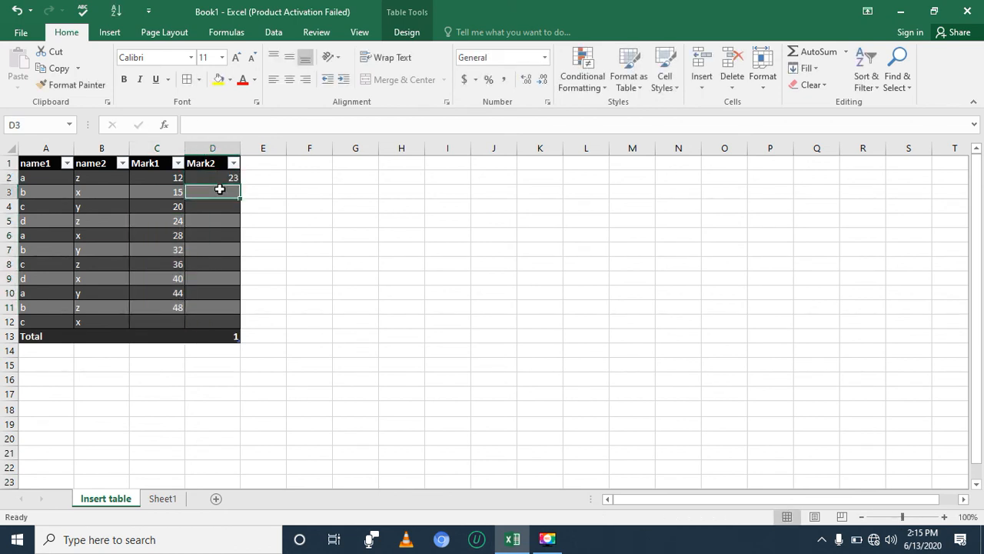
pyautogui.write('32')
pyautogui.click(223, 207)
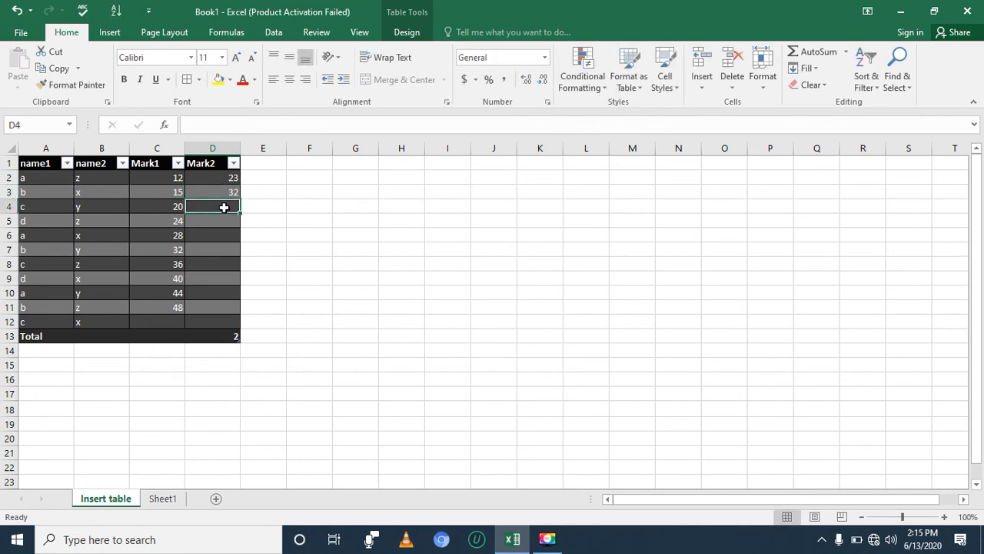
pyautogui.write('12')
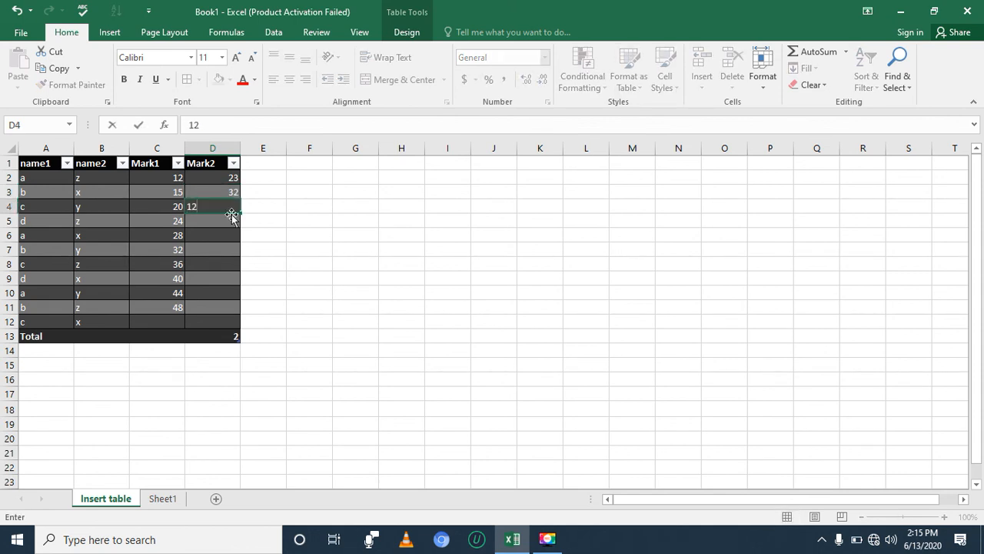
pyautogui.click(228, 220)
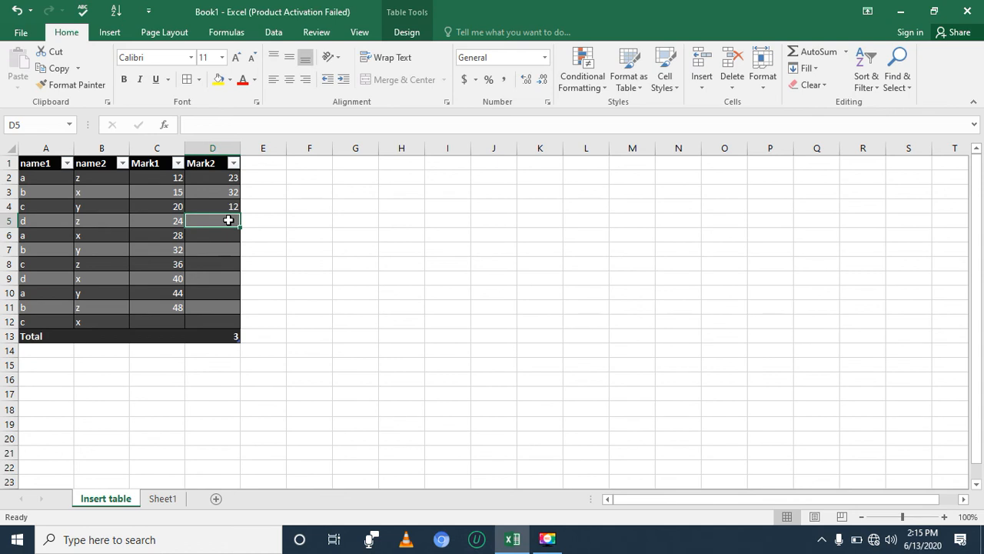
pyautogui.write('43')
pyautogui.click(223, 238)
# Move the Mark2 values down one row to D3:D6, then open and dismiss Quick Analysis for D2:D4
pyautogui.moveTo(215, 176)
pyautogui.mouseDown()
pyautogui.moveTo(221, 220)
pyautogui.moveTo(238, 229)
pyautogui.moveTo(213, 174)
pyautogui.moveTo(213, 190)
pyautogui.mouseUp()
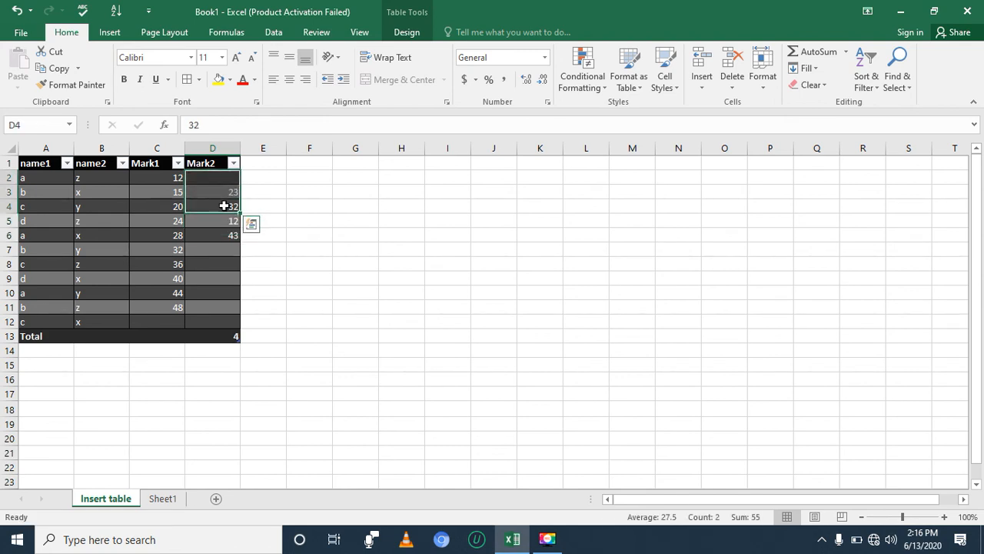
pyautogui.hotkey('ctrl', 'q')
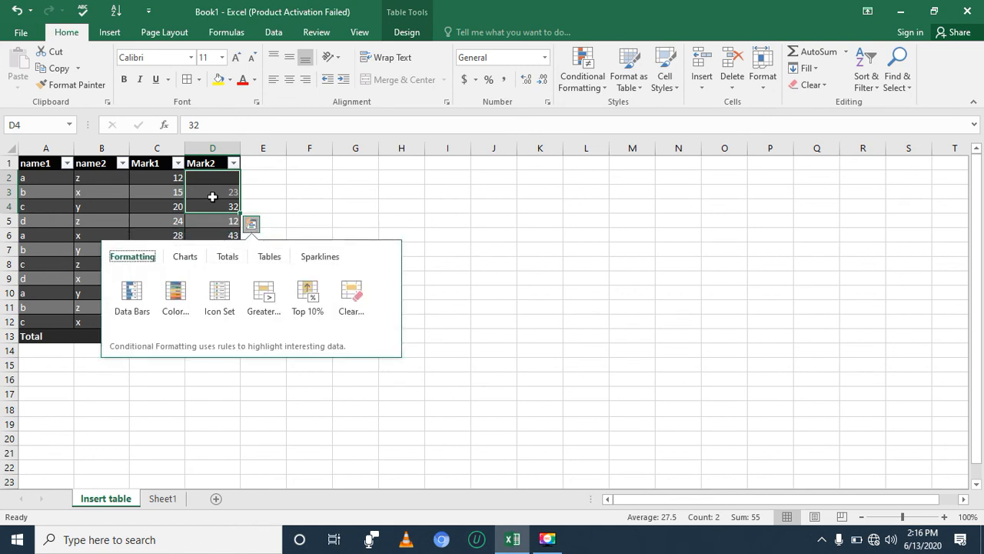
pyautogui.press('Escape')
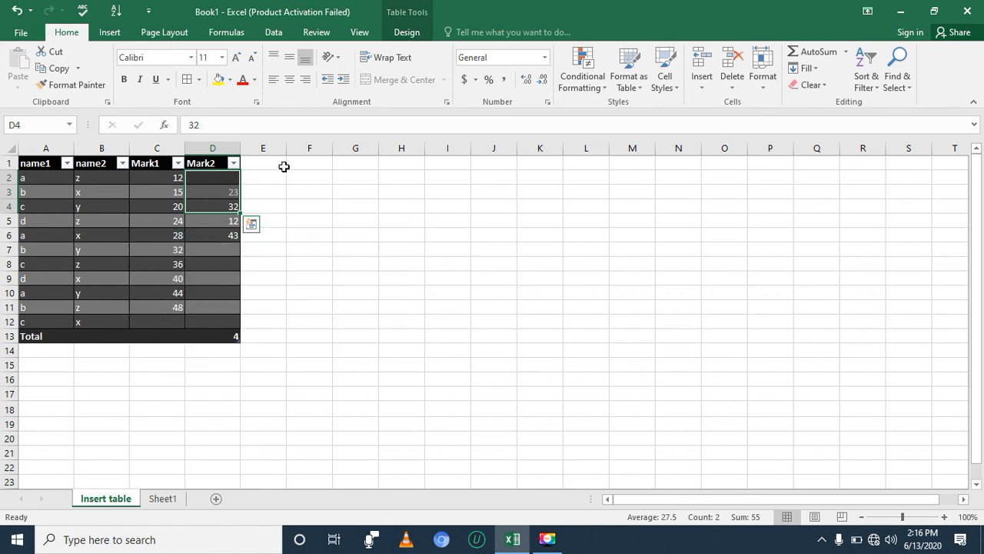
# Undo the last move of the Mark2 values and fill the series from D2:D5 down to D12
pyautogui.hotkey('ctrl', 'z')
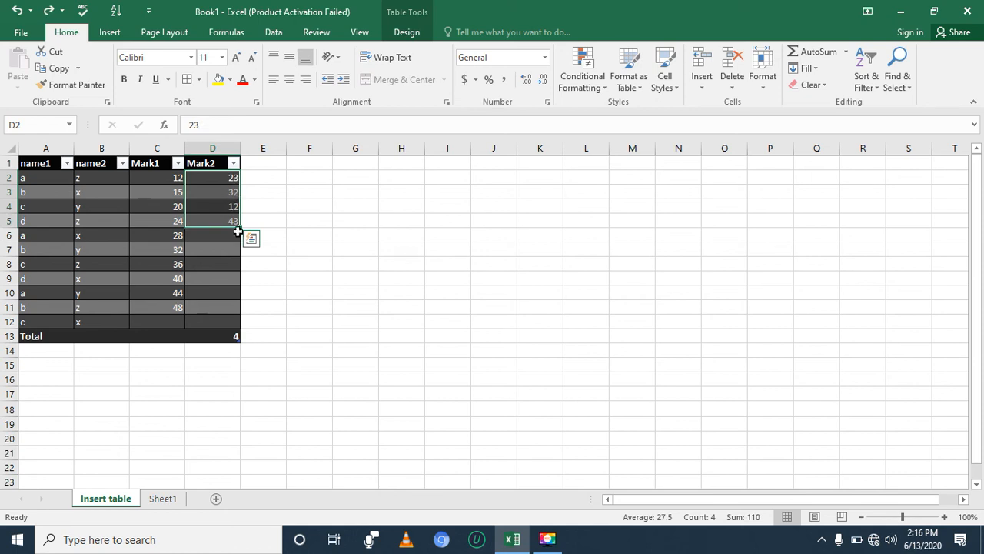
pyautogui.moveTo(240, 228); pyautogui.dragTo(245, 323)
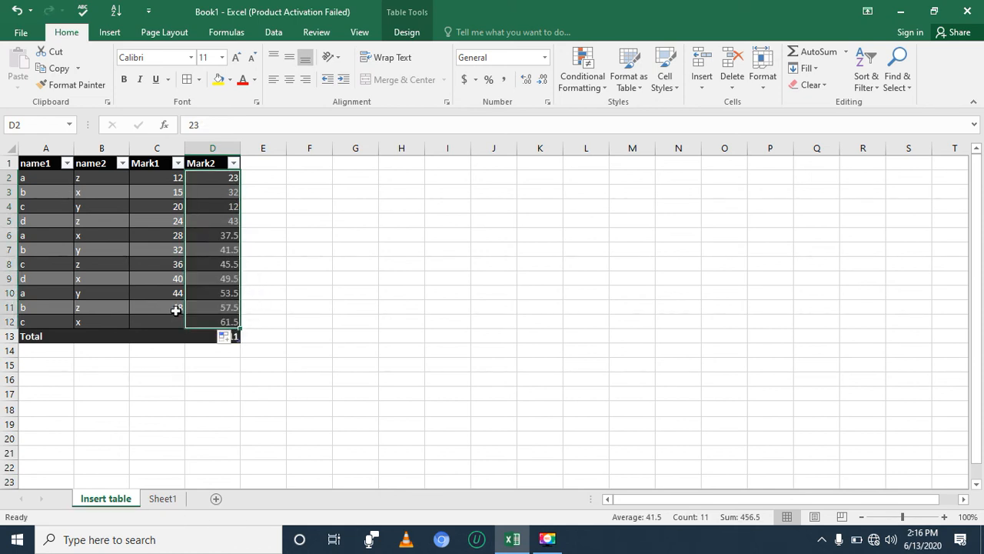
# Copy the last Mark1 value from C11 down into the empty cell C12
pyautogui.click(183, 314)
pyautogui.moveTo(185, 311)
pyautogui.mouseDown()
pyautogui.moveTo(192, 336)
pyautogui.moveTo(183, 326)
pyautogui.mouseUp()
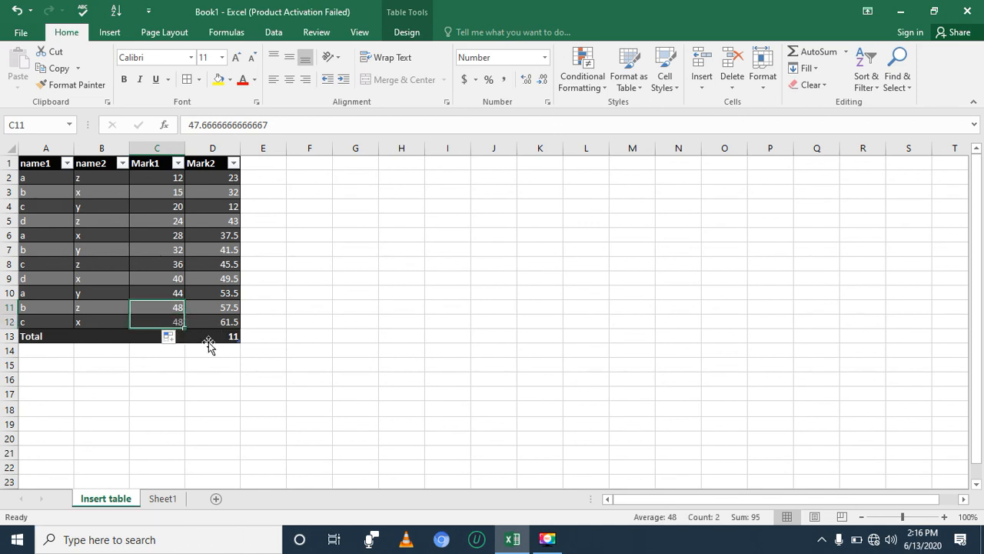
pyautogui.click(288, 284)
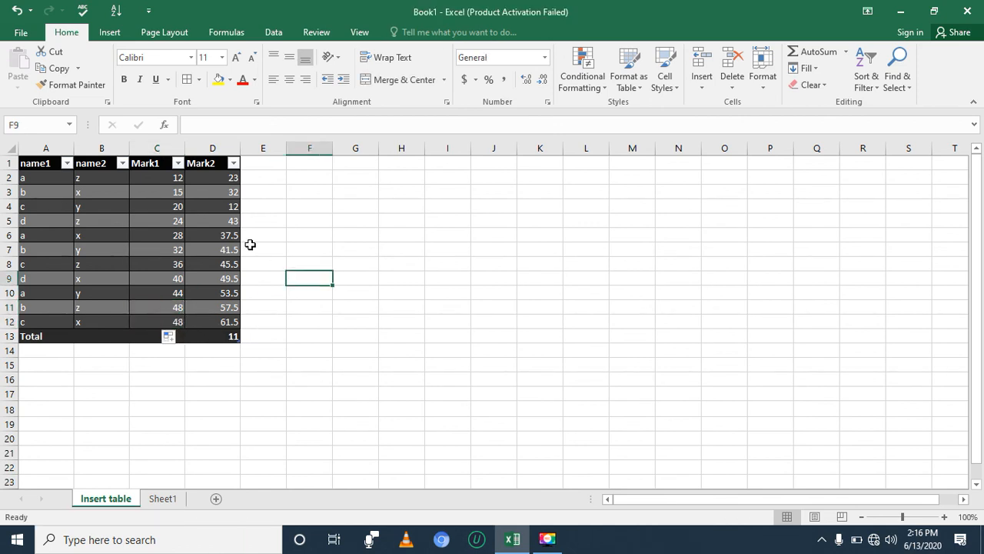
# Reduce the decimals of the Mark2 values in D2:D12 until they display as whole numbers
pyautogui.moveTo(225, 175); pyautogui.dragTo(215, 321)
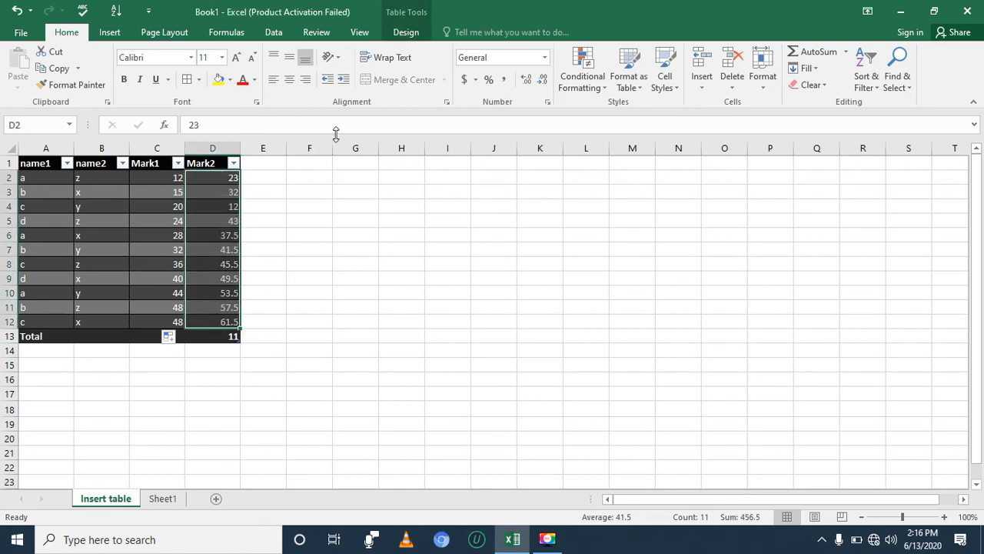
pyautogui.click(544, 81)
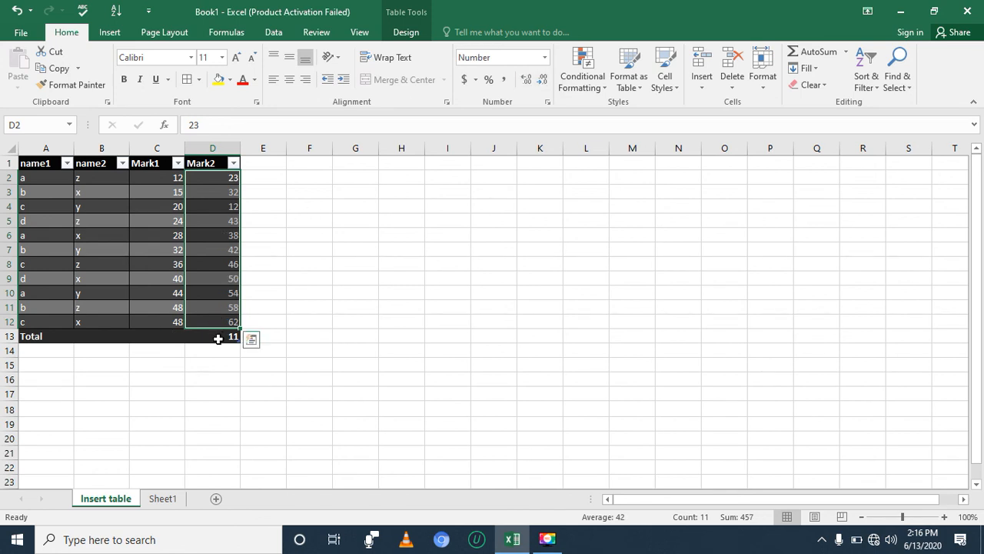
pyautogui.click(218, 338)
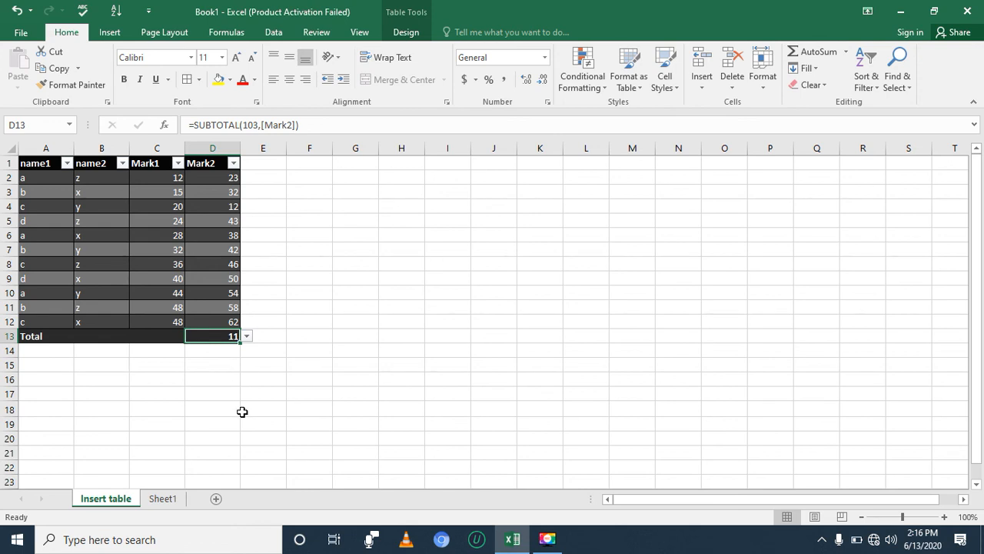
pyautogui.click(42, 337)
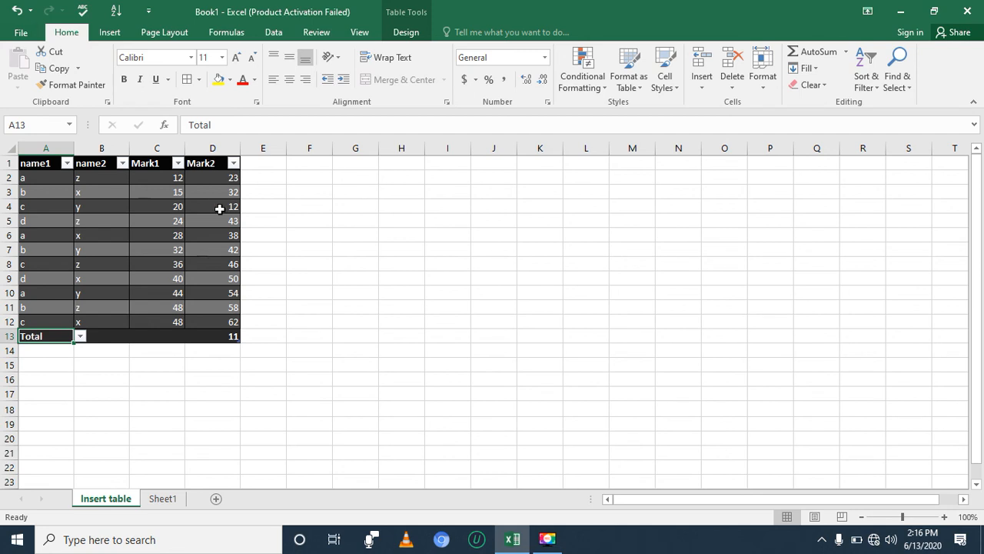
pyautogui.moveTo(218, 165); pyautogui.dragTo(171, 186)
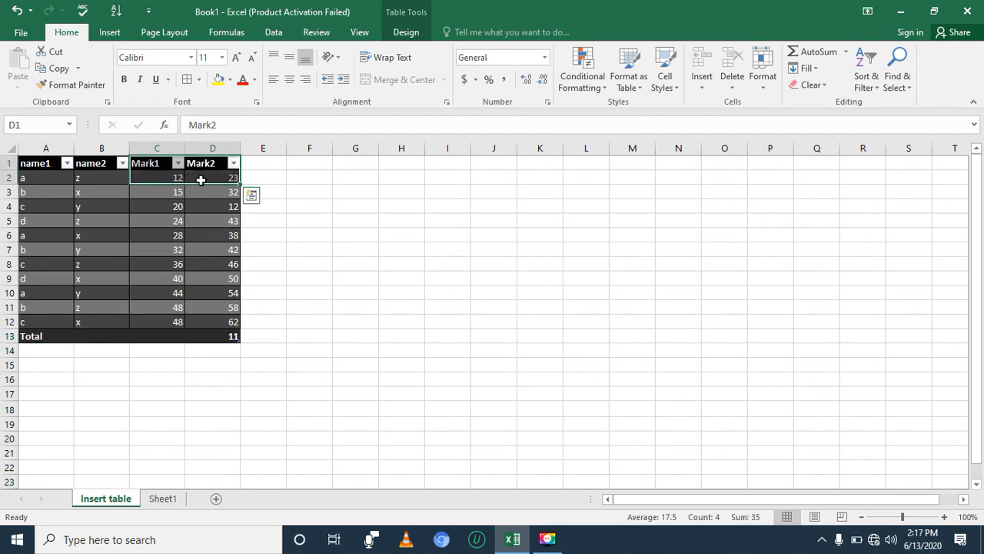
pyautogui.click(188, 219)
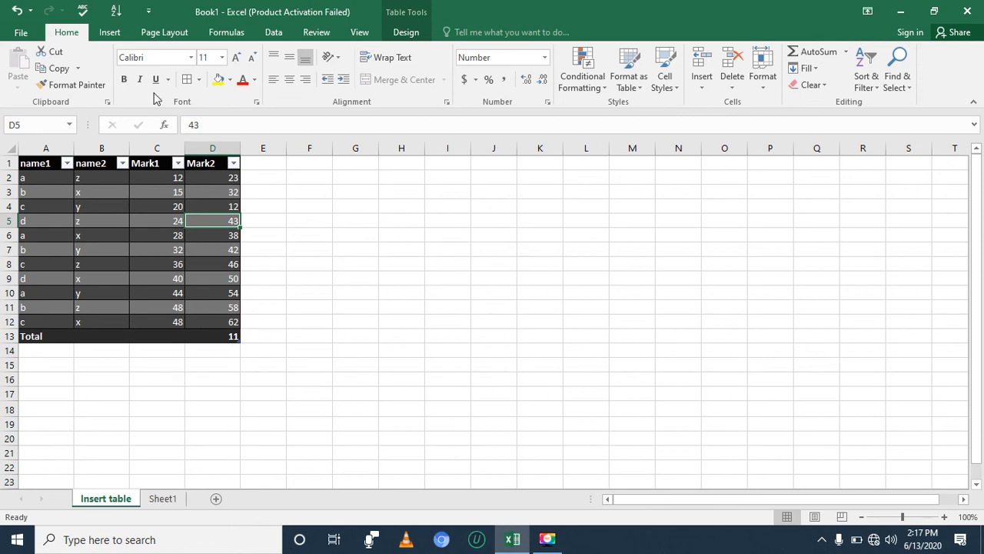
pyautogui.click(109, 32)
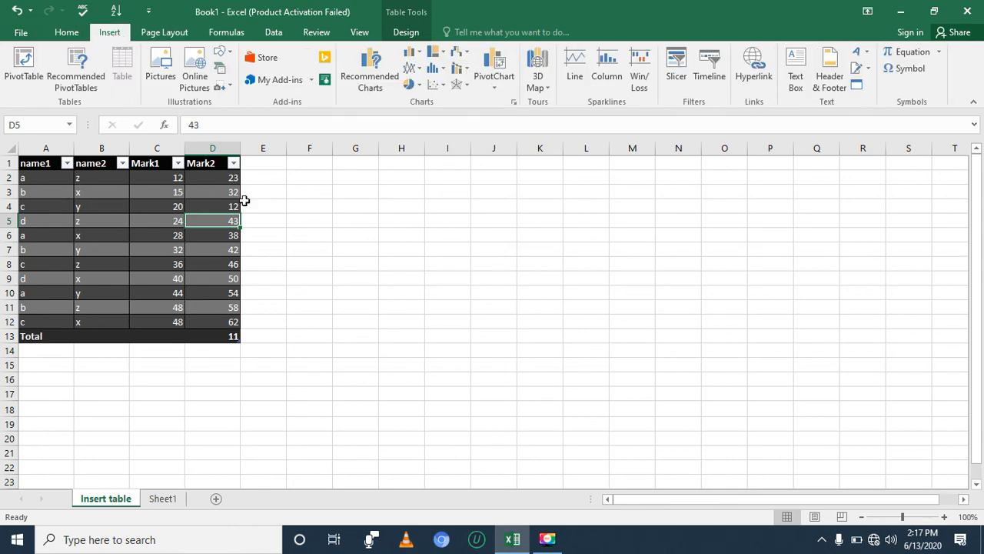